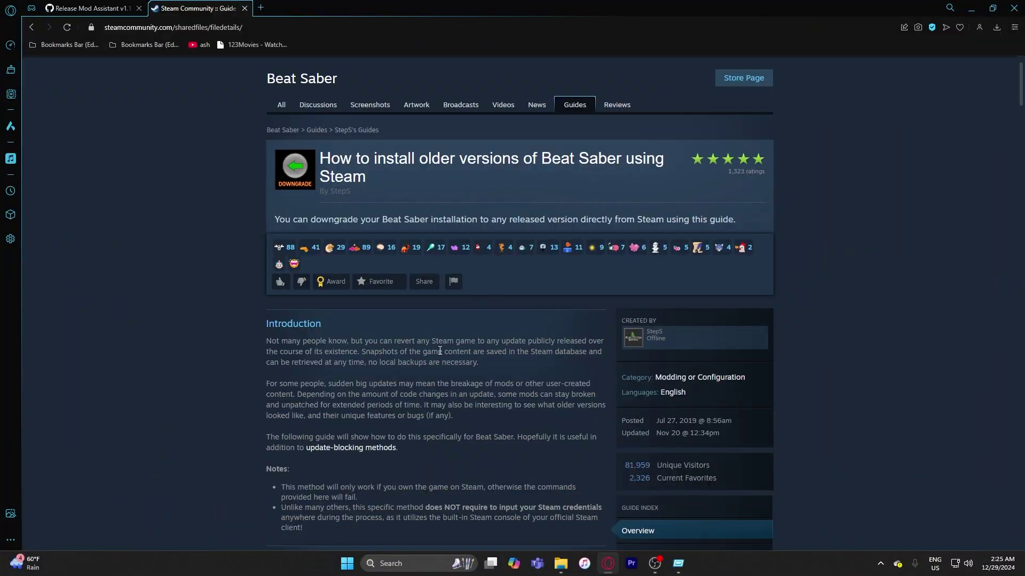
- Scroll the Beat Saber guide down to its Recent Versions table of manifest IDs
scroll(457, 257, "down", 4)
scroll(453, 260, "down", 5)
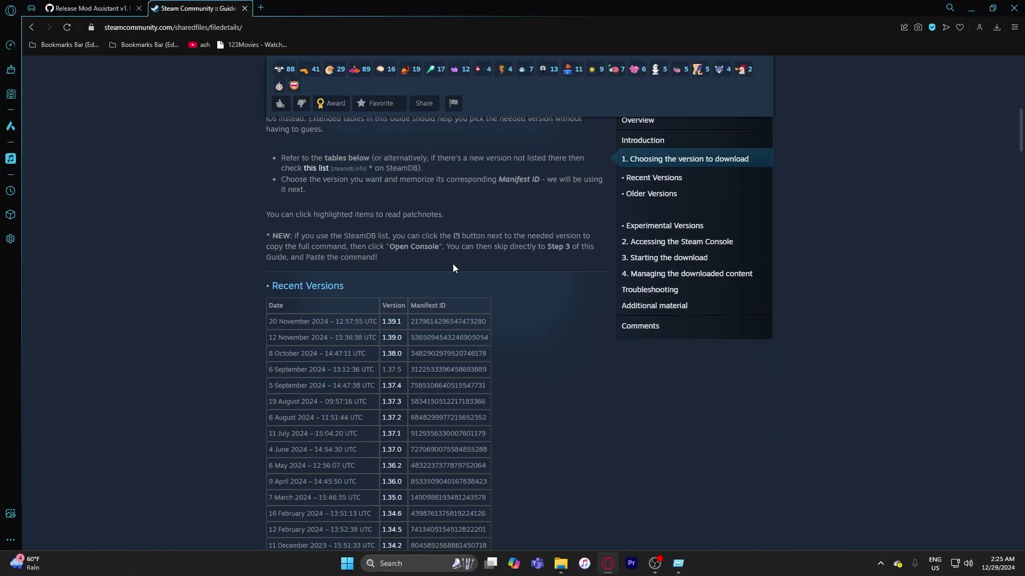
scroll(453, 263, "down", 3)
scroll(453, 264, "up", 1)
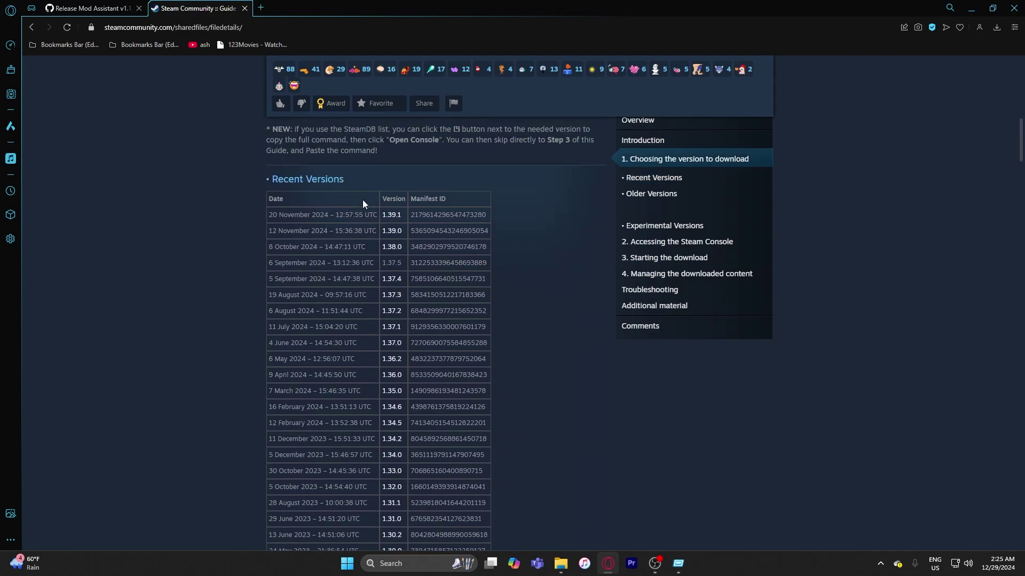
scroll(370, 207, "down", 3)
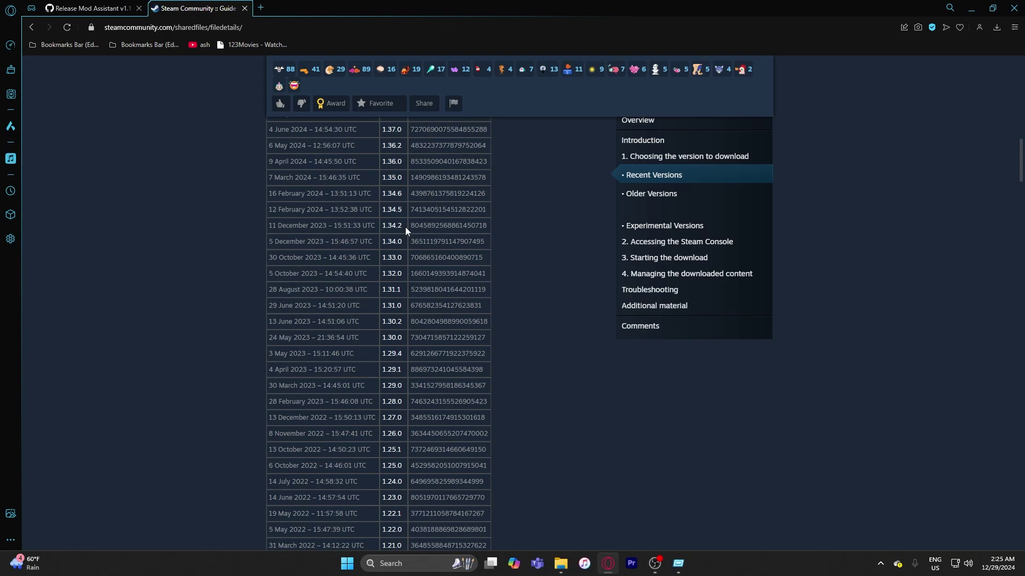
scroll(387, 360, "down", 2)
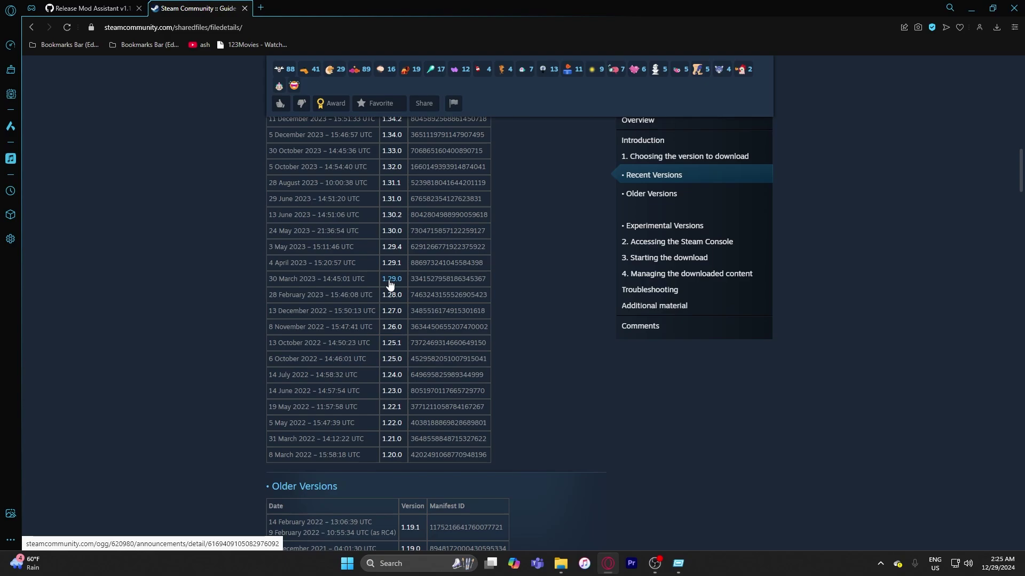
- Run steam://open/console from the Windows Run dialog to open Steam's console
key("super+r")
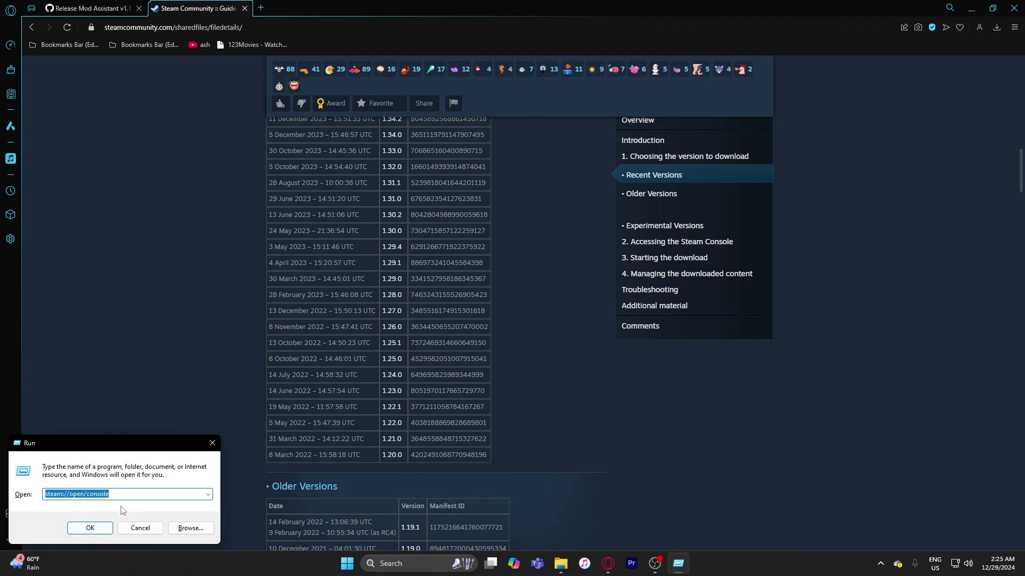
left_click(90, 529)
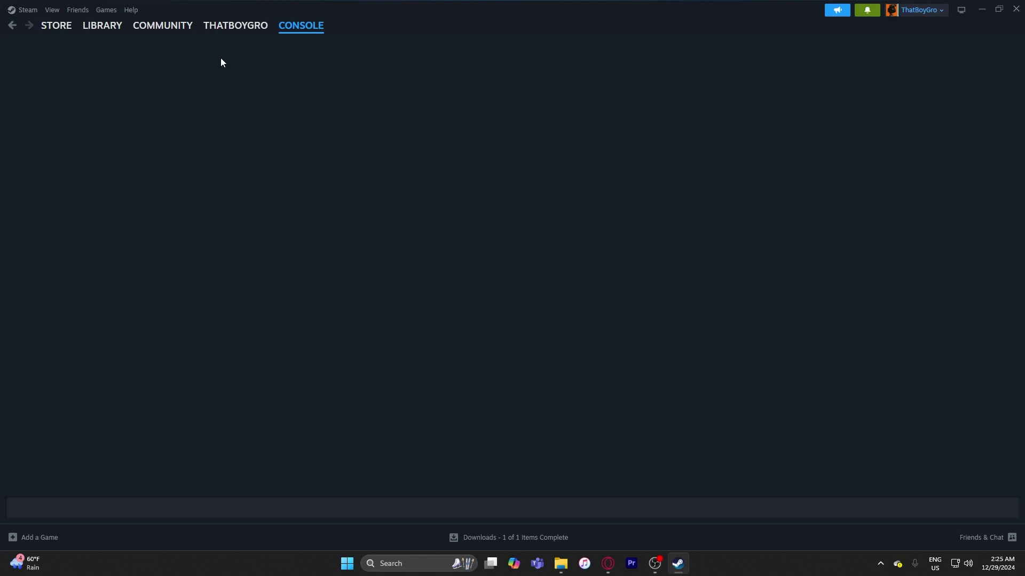
- Snap Steam to the right half and the guide to the left, then locate the depot command
mouse_move(236, 25)
left_click_drag(674, 15, 1022, 193)
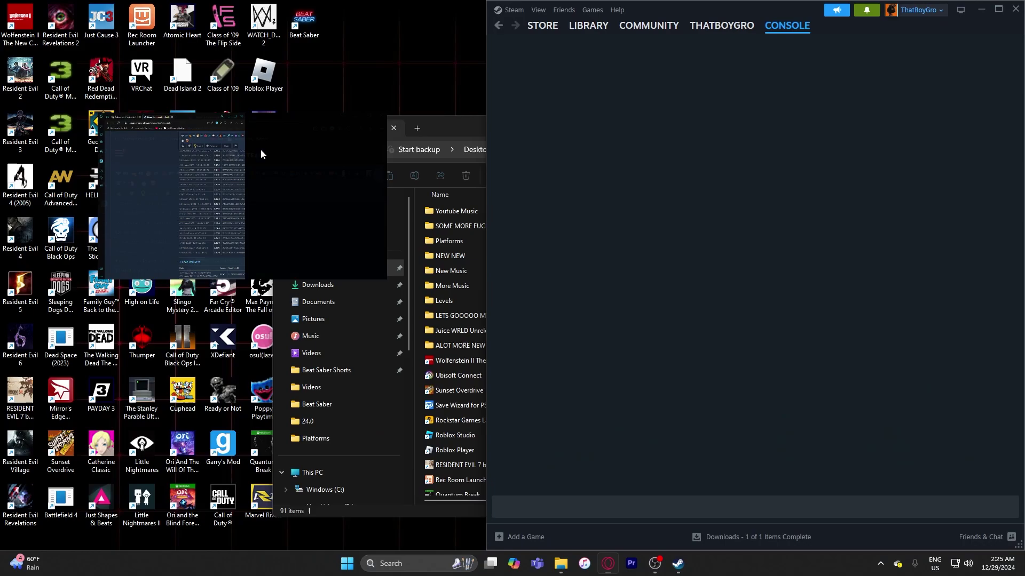
left_click(261, 149)
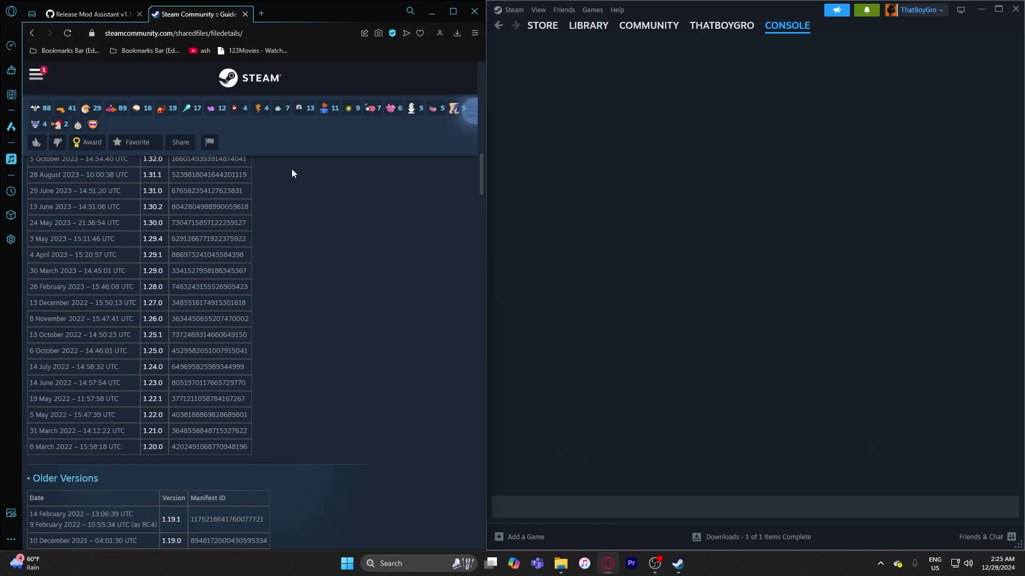
scroll(293, 260, "down", 1)
scroll(294, 260, "up", 8)
scroll(277, 299, "down", 6)
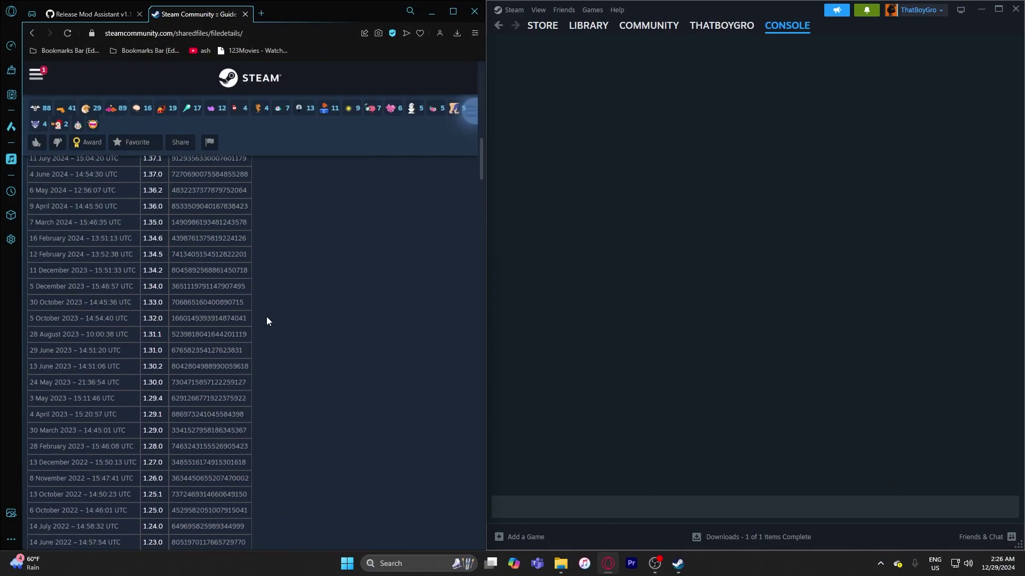
scroll(262, 342, "down", 15)
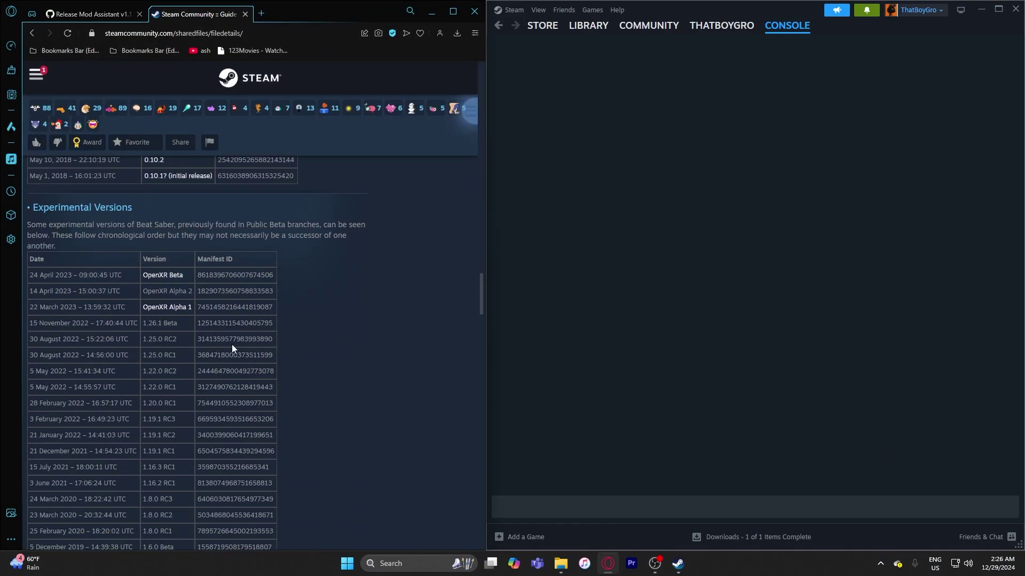
scroll(230, 320, "down", 8)
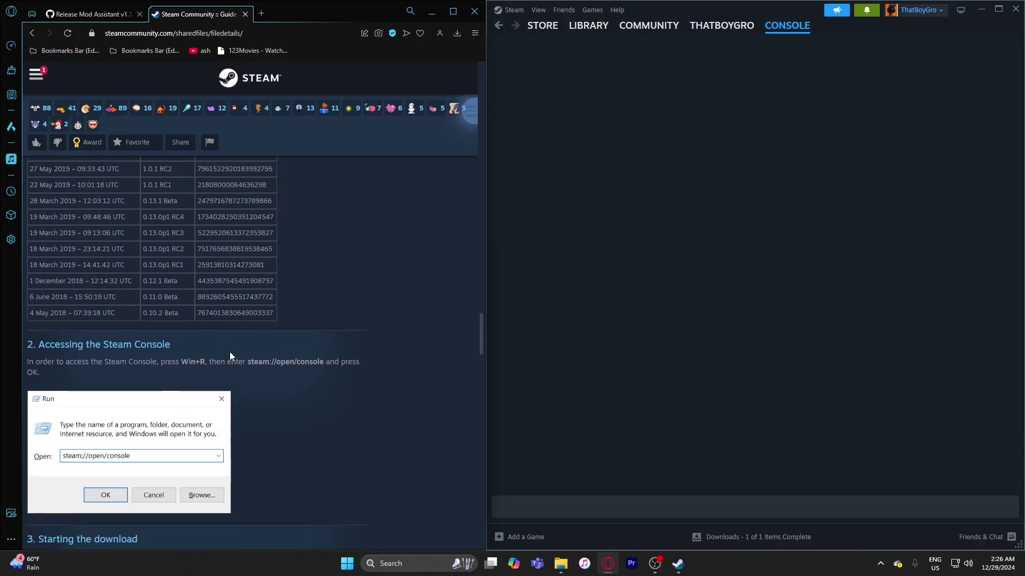
scroll(230, 352, "up", 4)
scroll(224, 363, "down", 12)
scroll(212, 379, "up", 2)
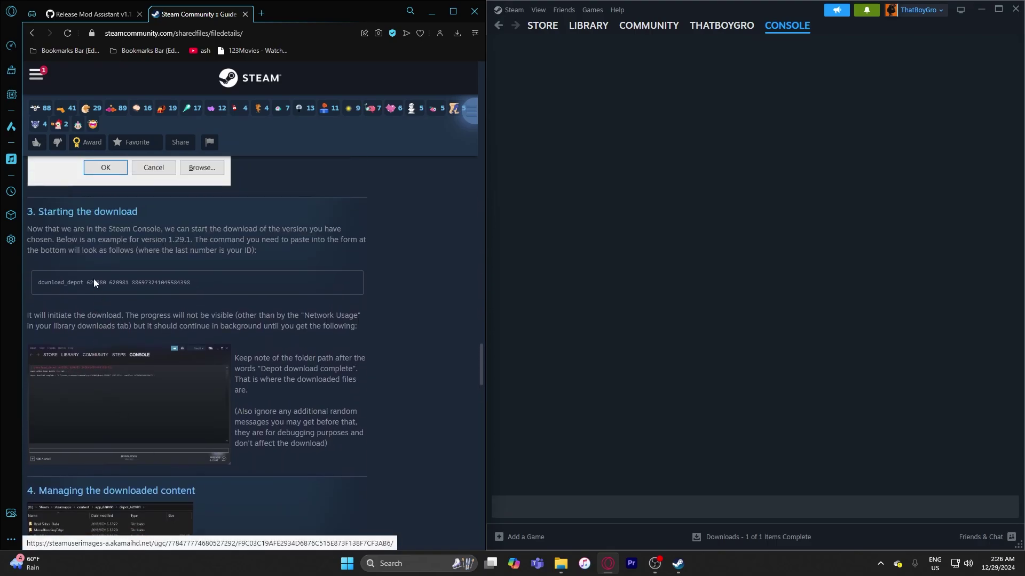
scroll(94, 283, "up", 1)
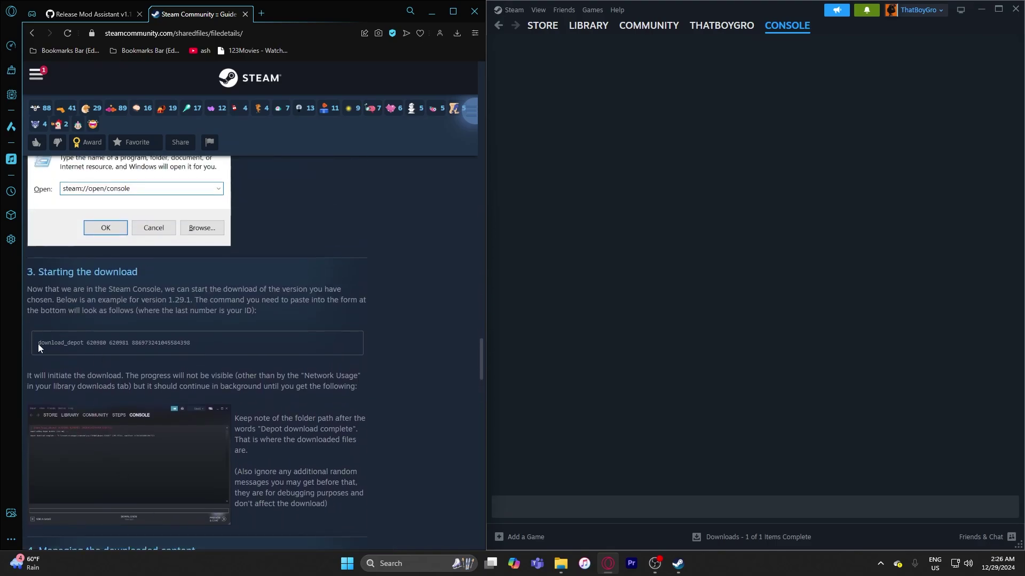
left_click_drag(40, 345, 130, 344)
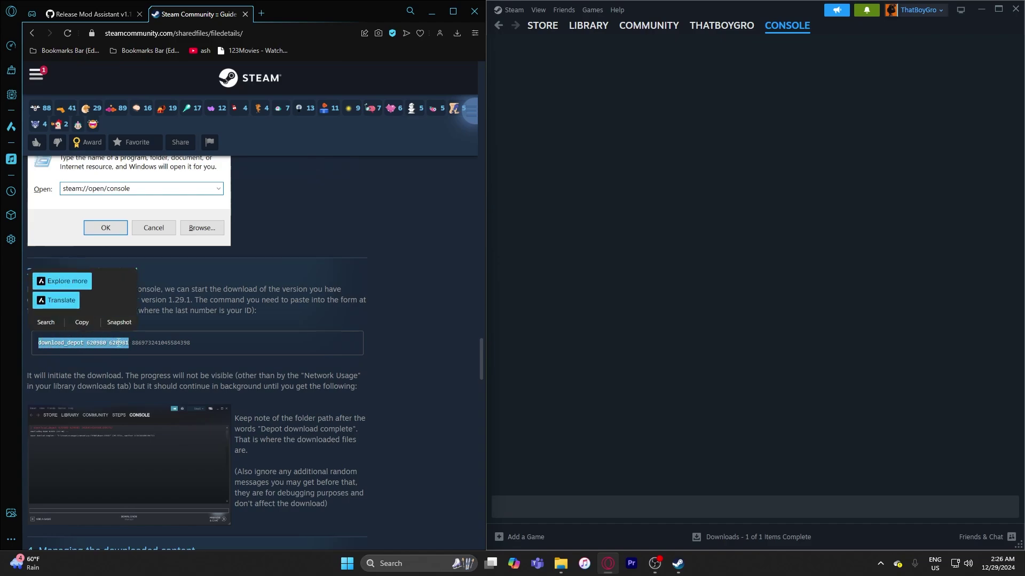
right_click(114, 344)
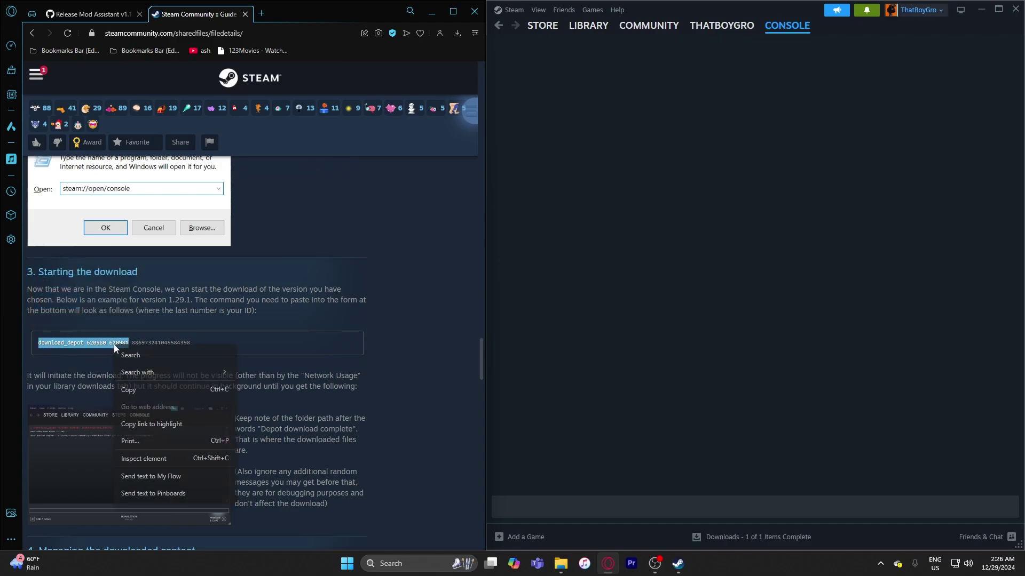
left_click(141, 383)
left_click(551, 510)
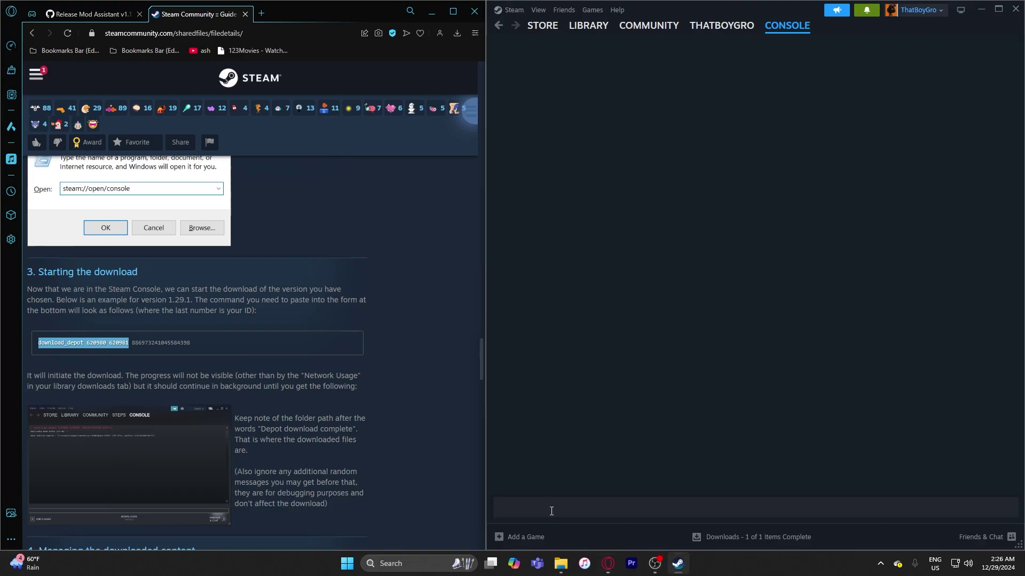
key("ctrl+v")
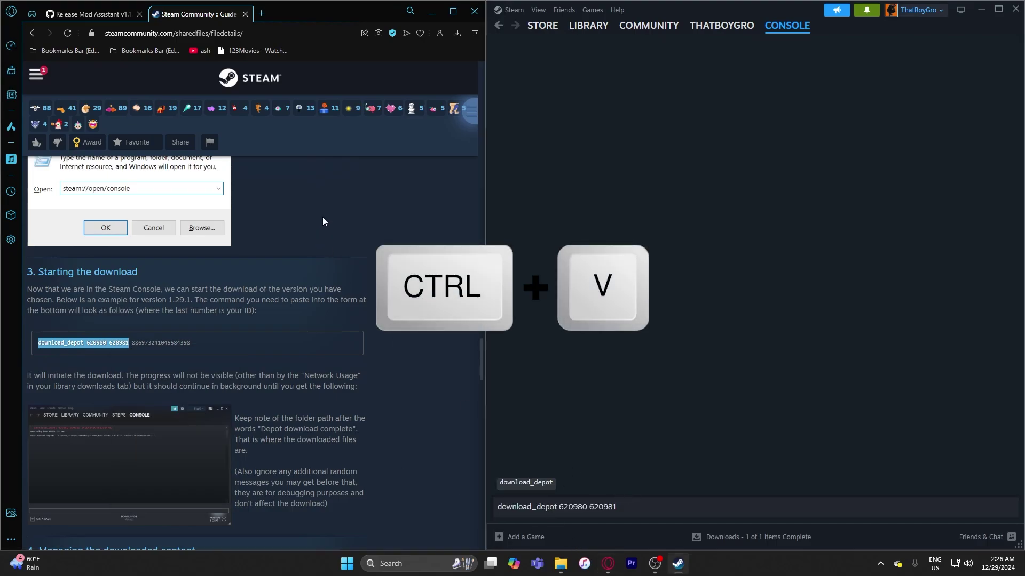
- Copy version 1.29.0's manifest ID from the guide and return to the console command
scroll(342, 284, "up", 2)
scroll(314, 290, "down", 15)
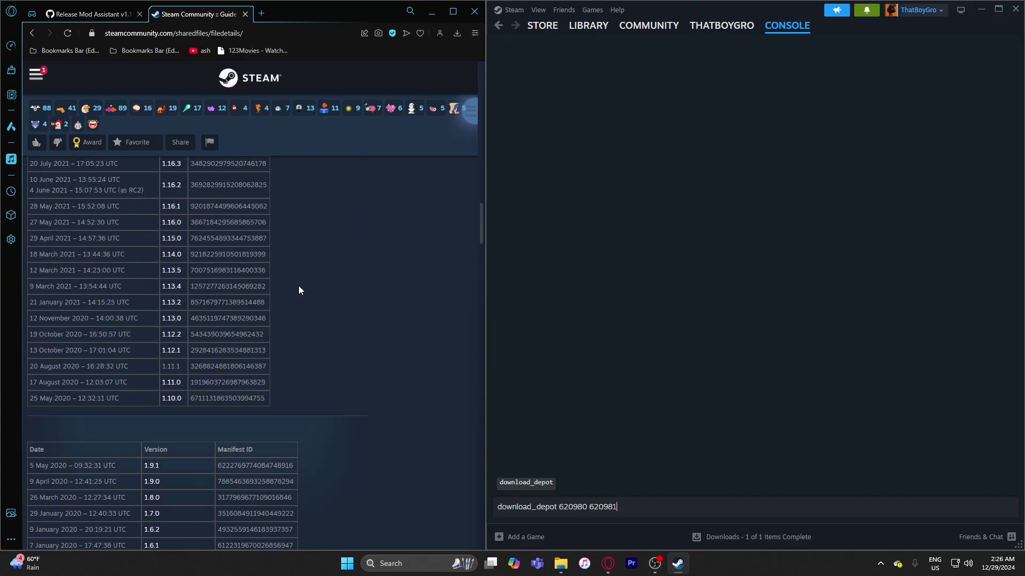
scroll(299, 291, "up", 4)
scroll(317, 342, "up", 7)
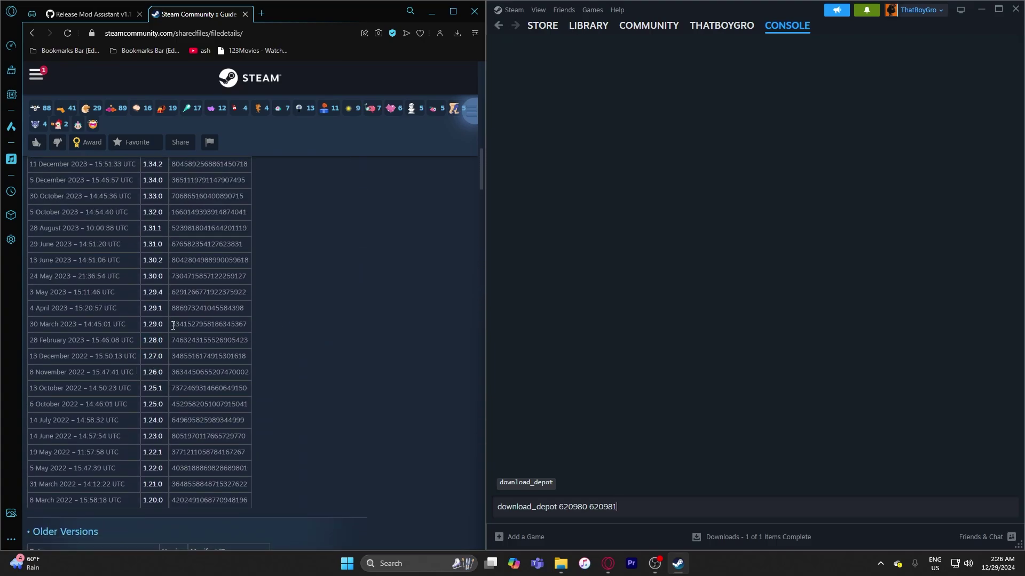
left_click_drag(173, 325, 247, 326)
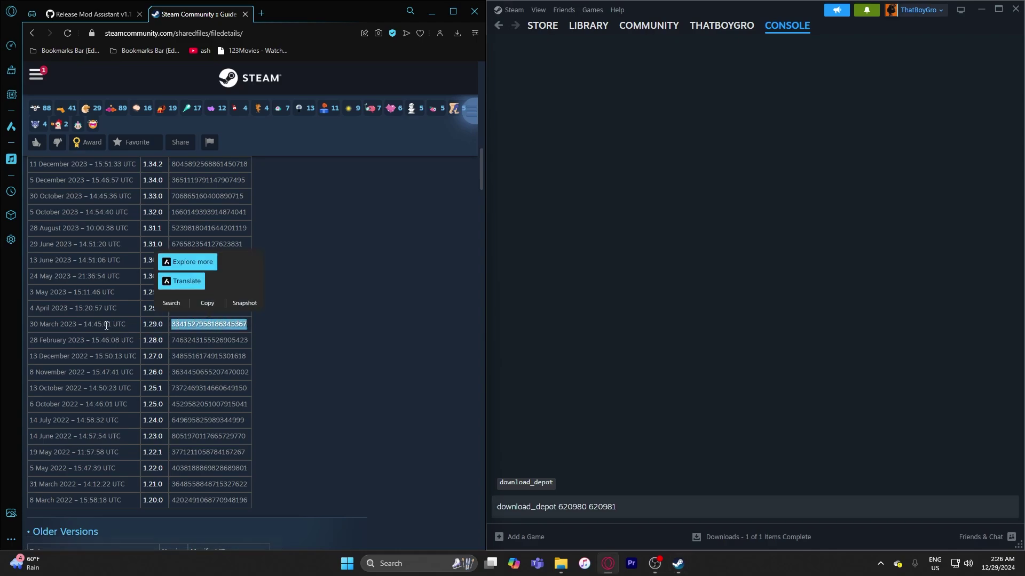
right_click(190, 327)
left_click(213, 373)
left_click(637, 514)
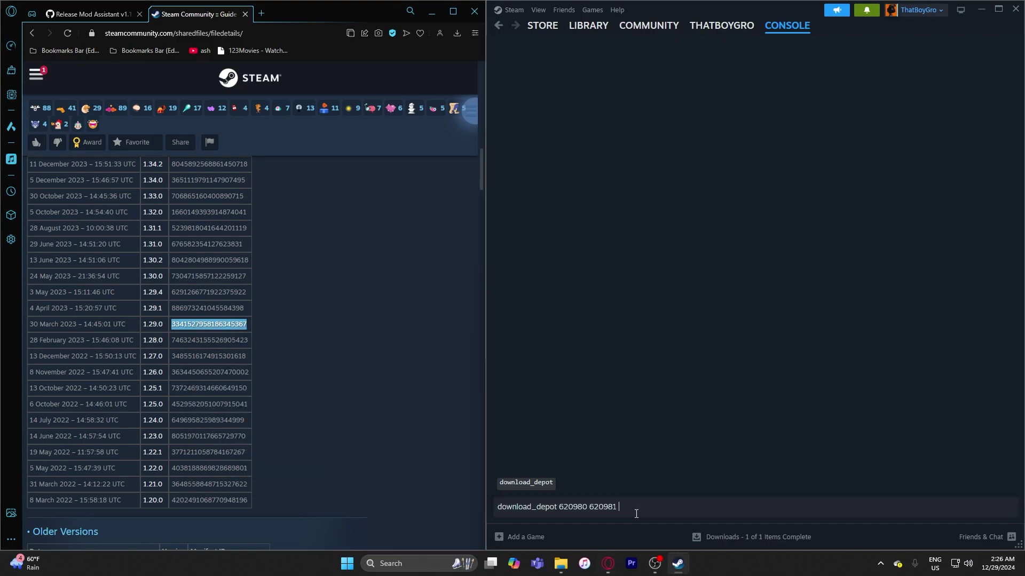
- Append the 1.29.0 manifest ID, run download_depot, and select the finished depot_620981 folder path
key("ctrl+v")
key("Return")
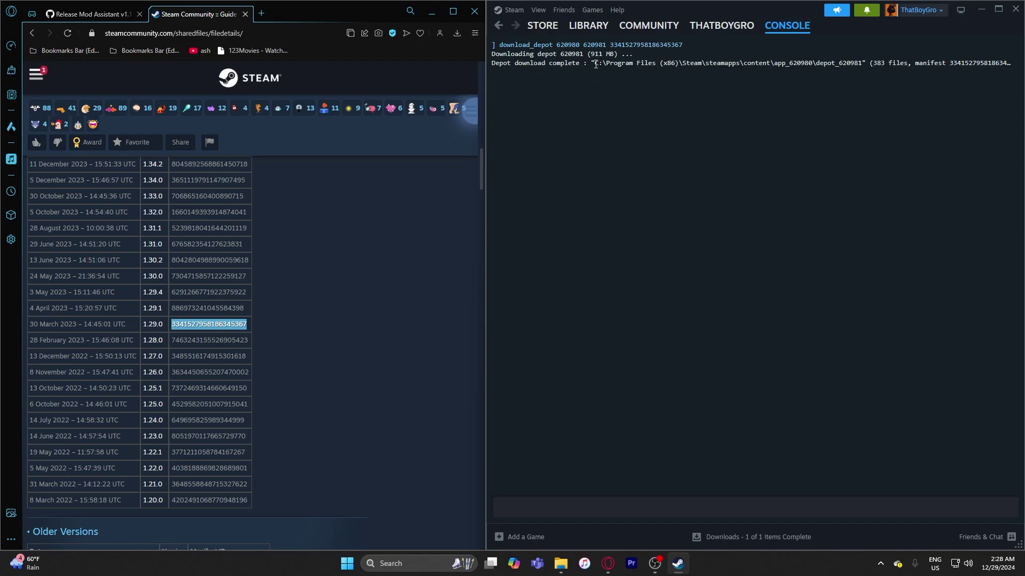
left_click_drag(596, 65, 864, 65)
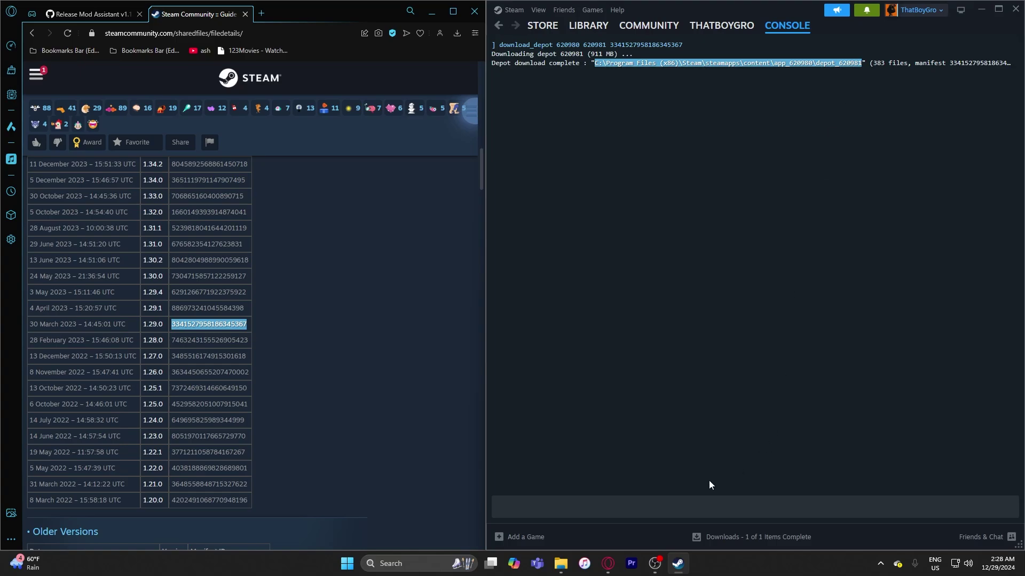
- Open the depot_620981 folder in File Explorer and cut its five downloaded items
left_click(561, 565)
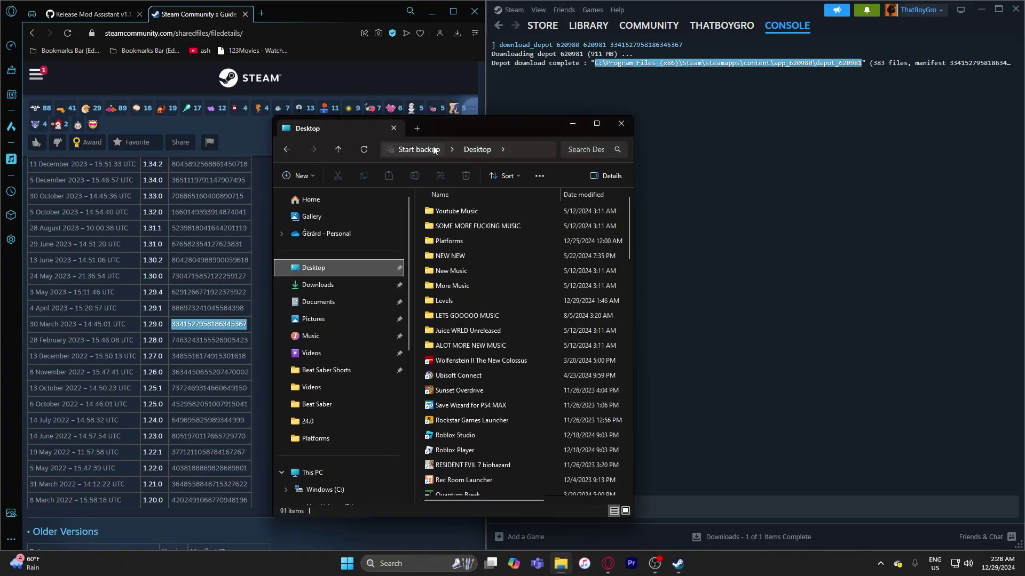
left_click(596, 123)
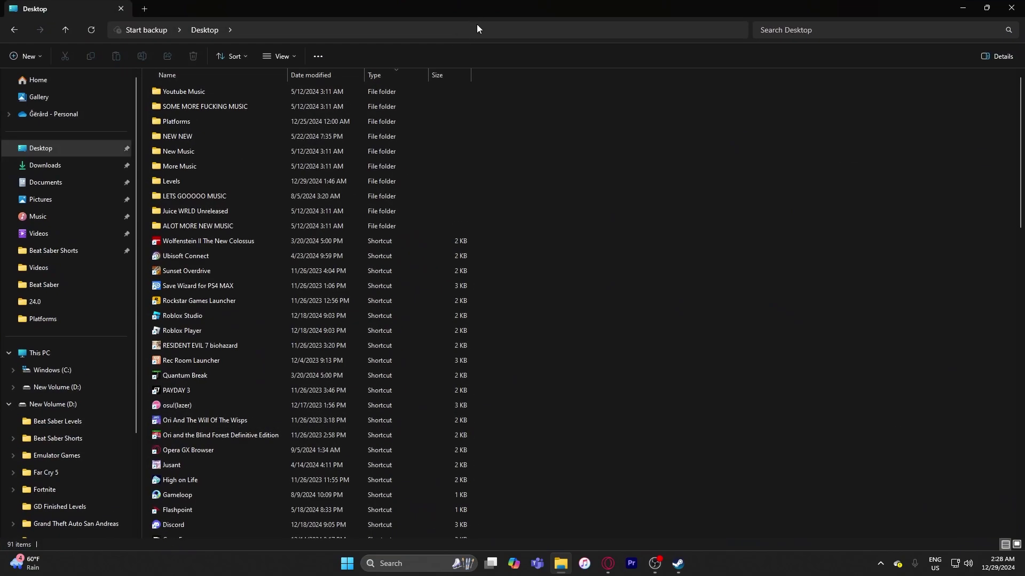
left_click(476, 26)
key("BackSpace")
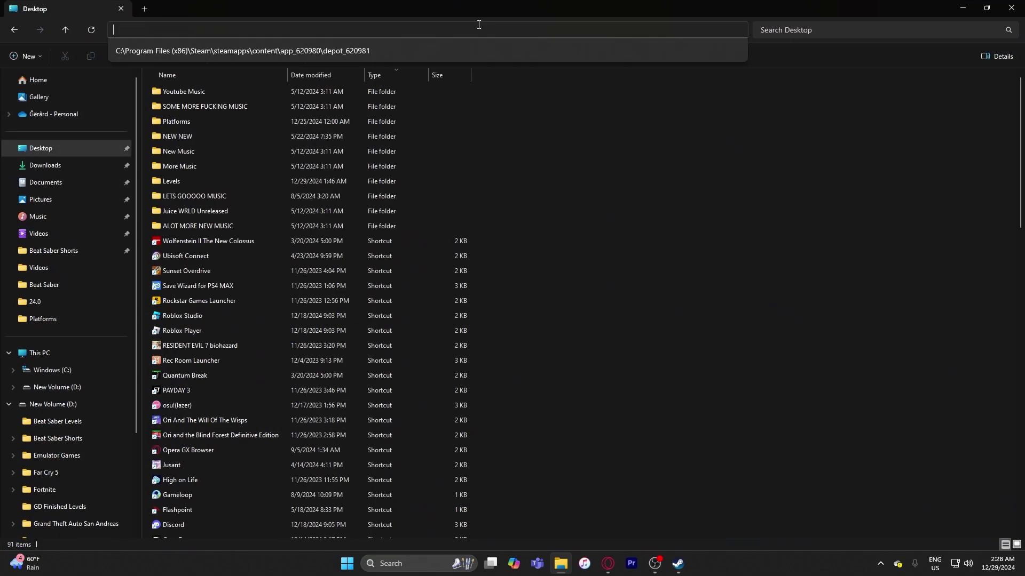
key("ctrl+v")
key("Return")
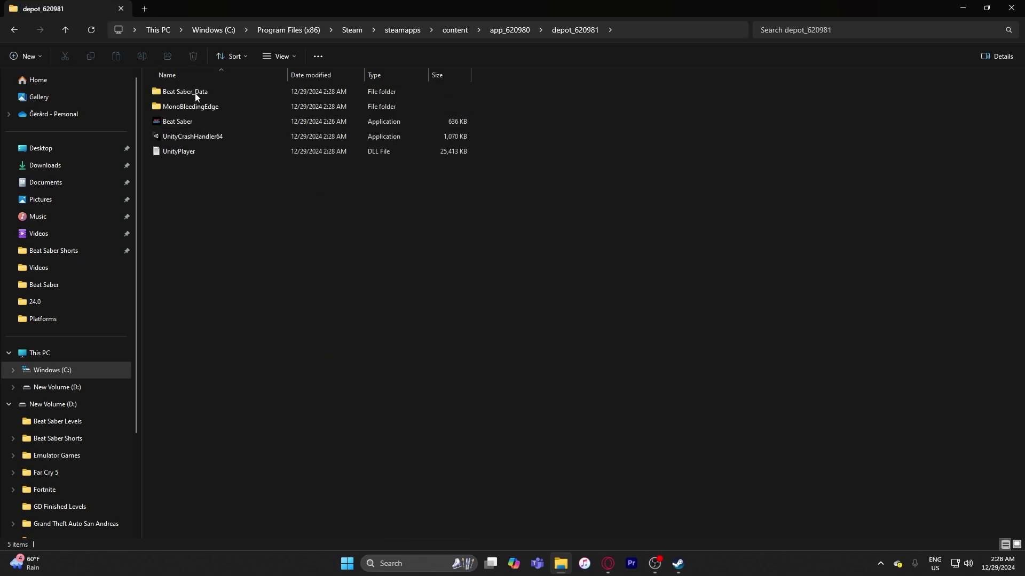
left_click_drag(215, 220, 171, 94)
right_click(170, 94)
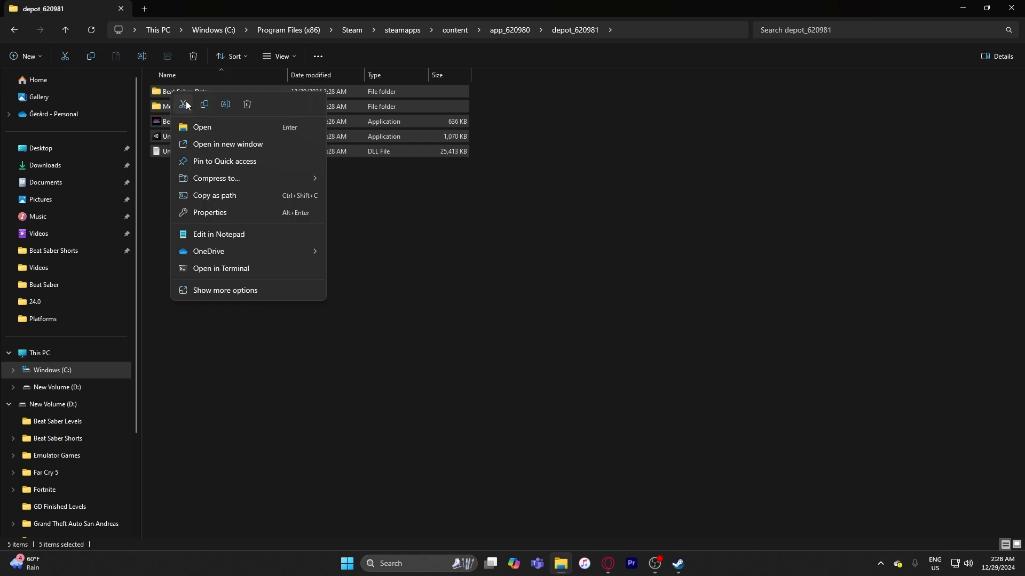
left_click(184, 103)
- Move them into D:\SteamLibrary\steamapps\common\Beat Saber, replacing the existing files
scroll(113, 315, "down", 2)
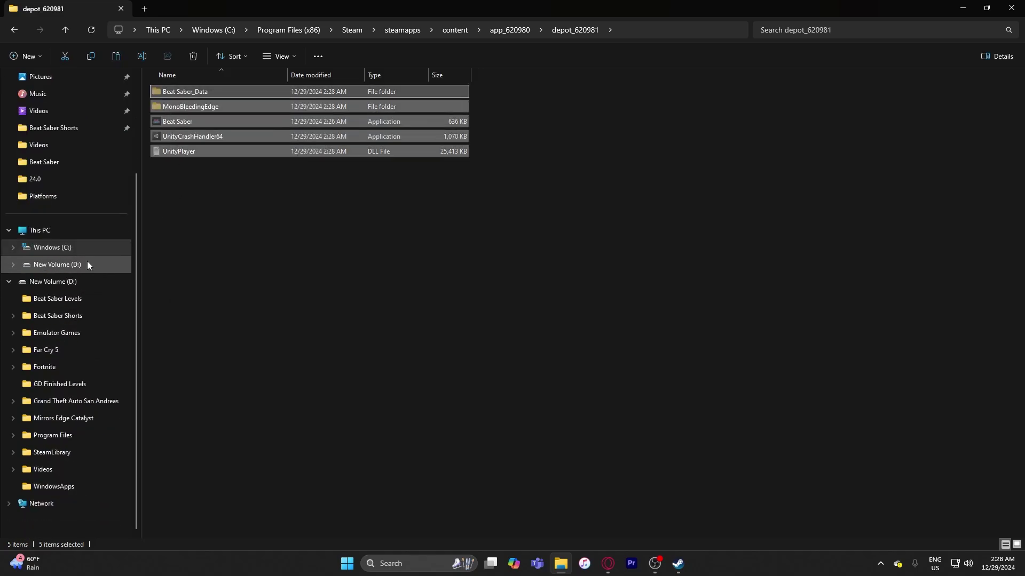
left_click(86, 264)
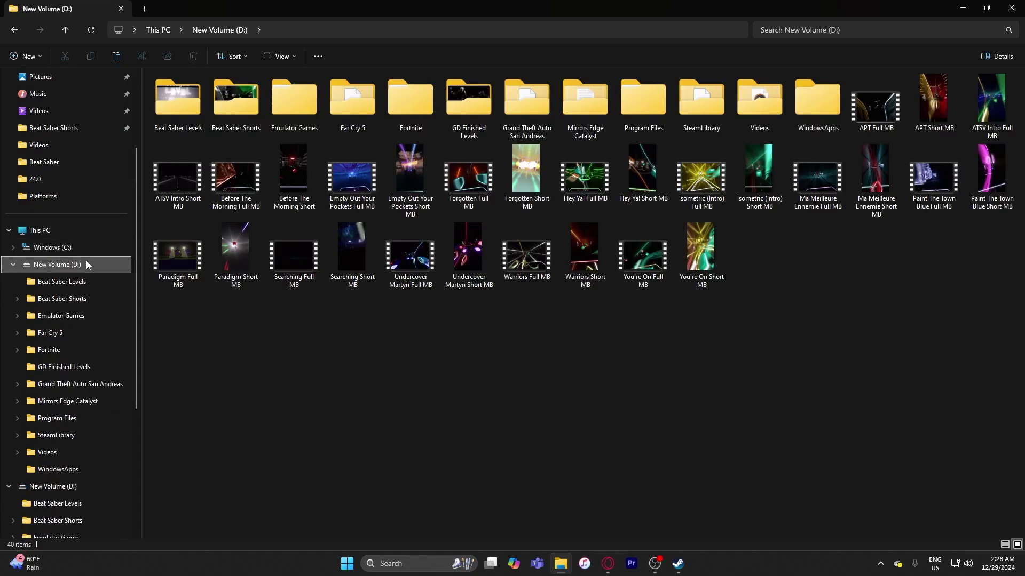
double_click(713, 95)
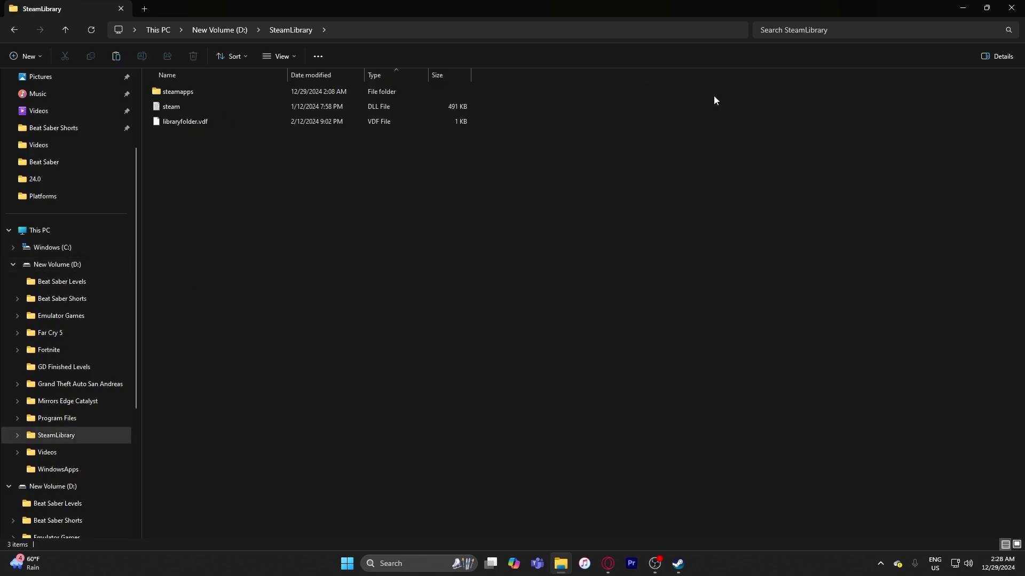
double_click(244, 92)
double_click(244, 92)
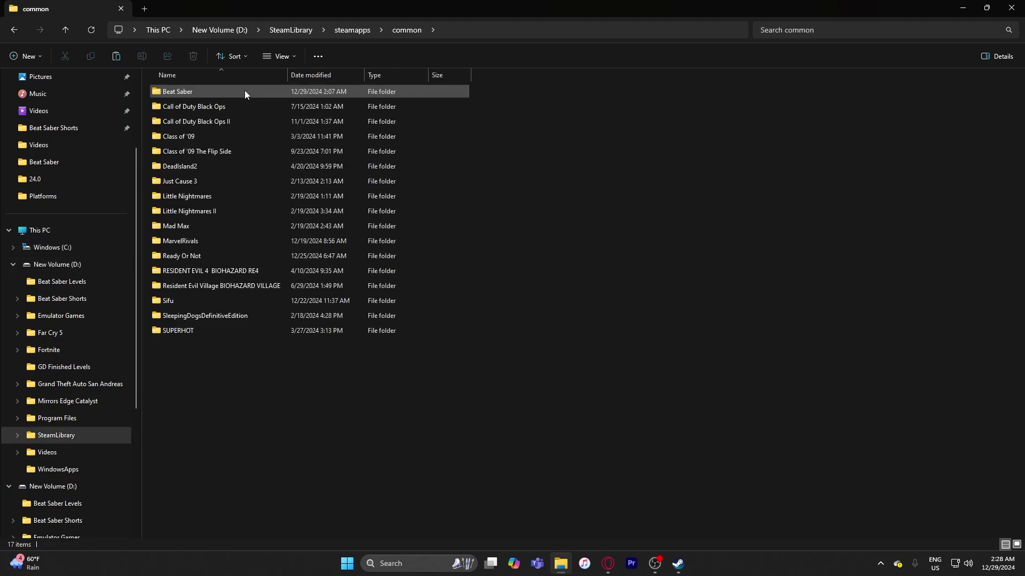
double_click(206, 91)
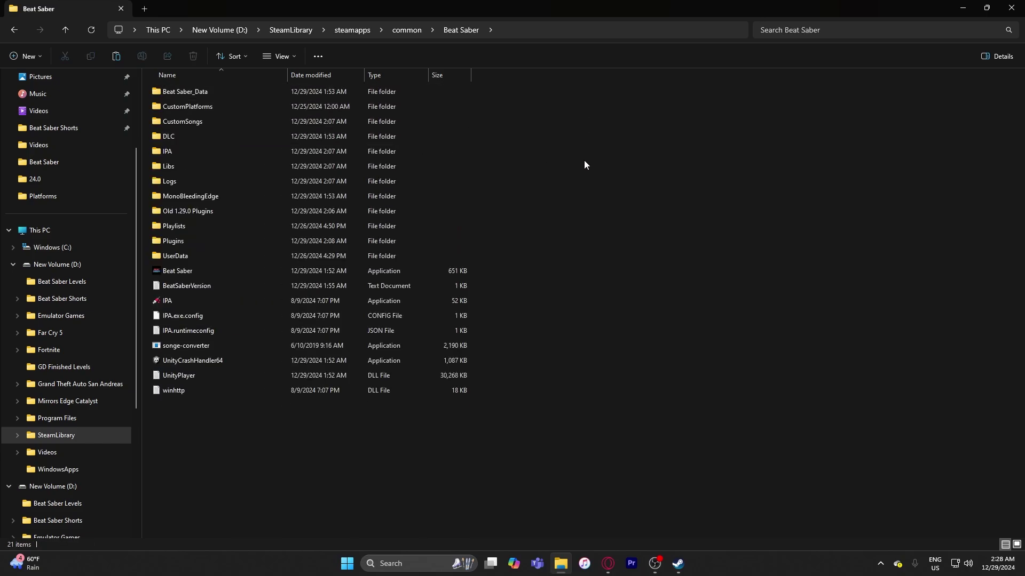
left_click_drag(585, 161, 585, 161)
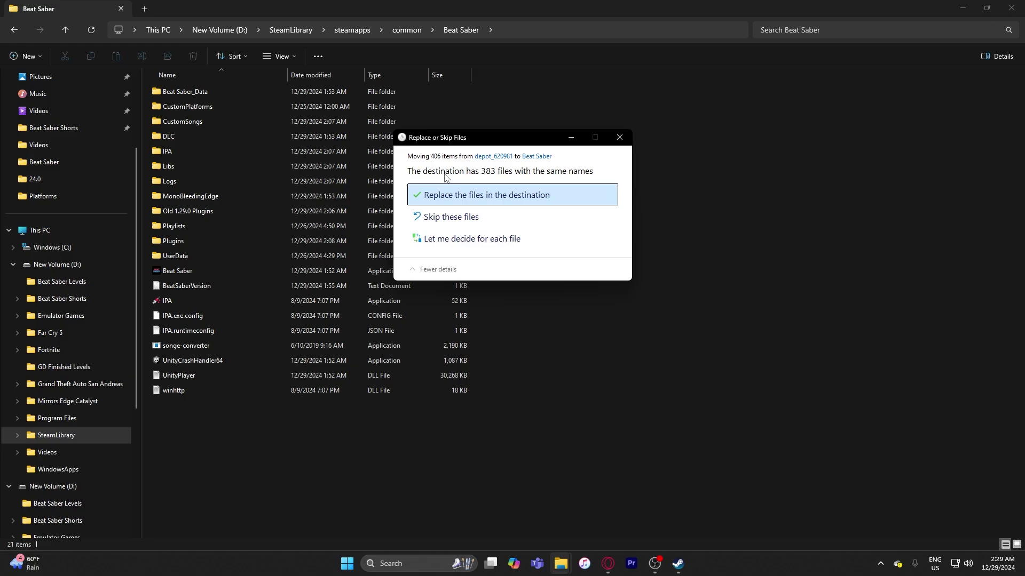
left_click(480, 197)
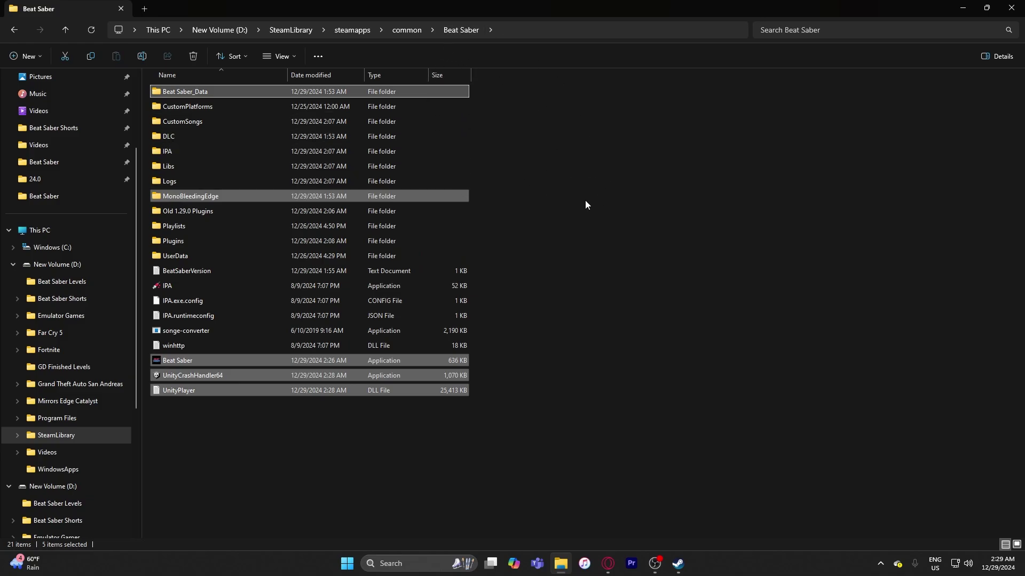
- Delete the Old 1.29.0 Plugins folder and select the Beat Saber executable
right_click(187, 208)
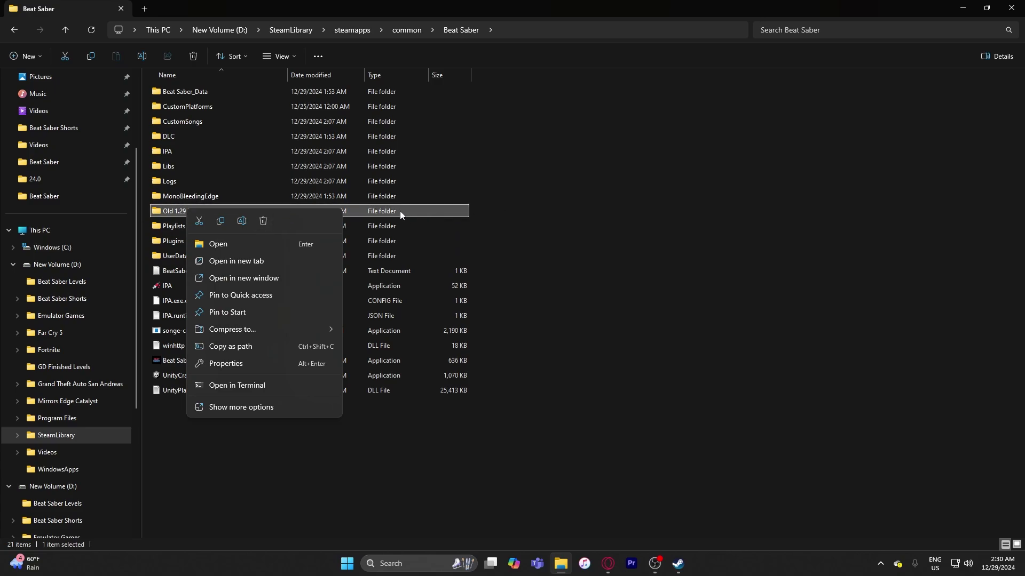
left_click(264, 222)
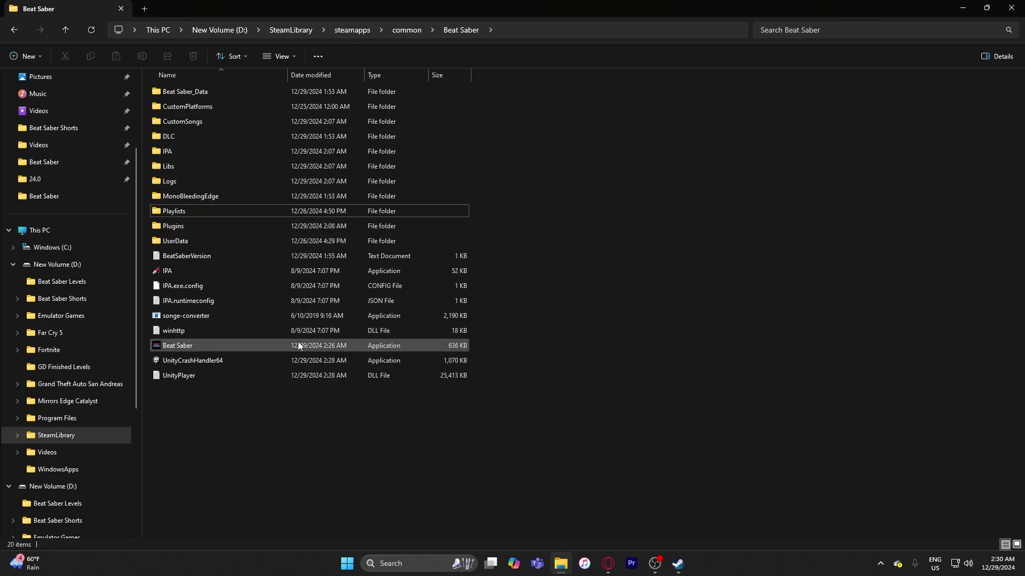
left_click(232, 346)
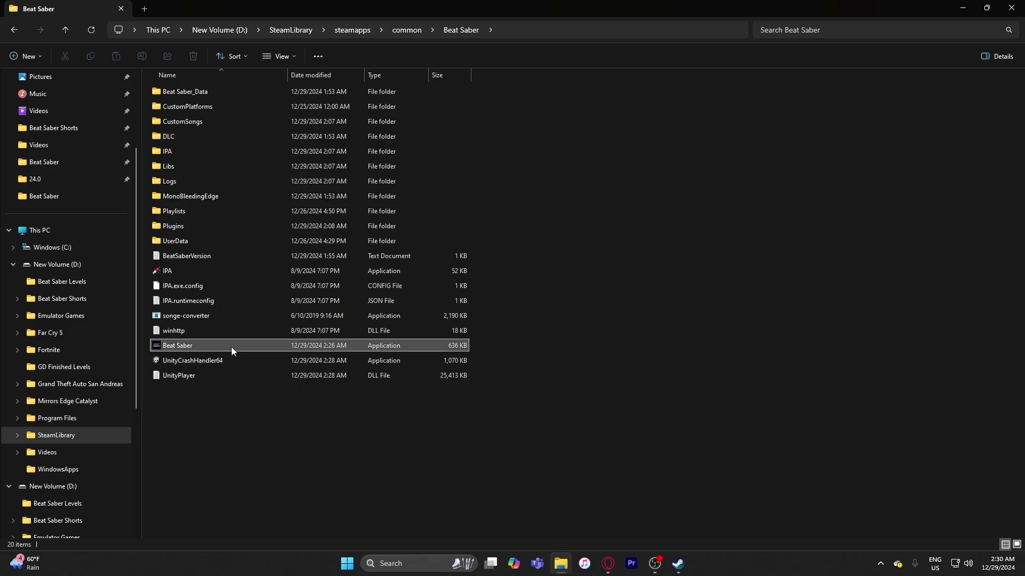
- Launch Beat Saber.exe and start a Solo play of $100 Bills
double_click(205, 347)
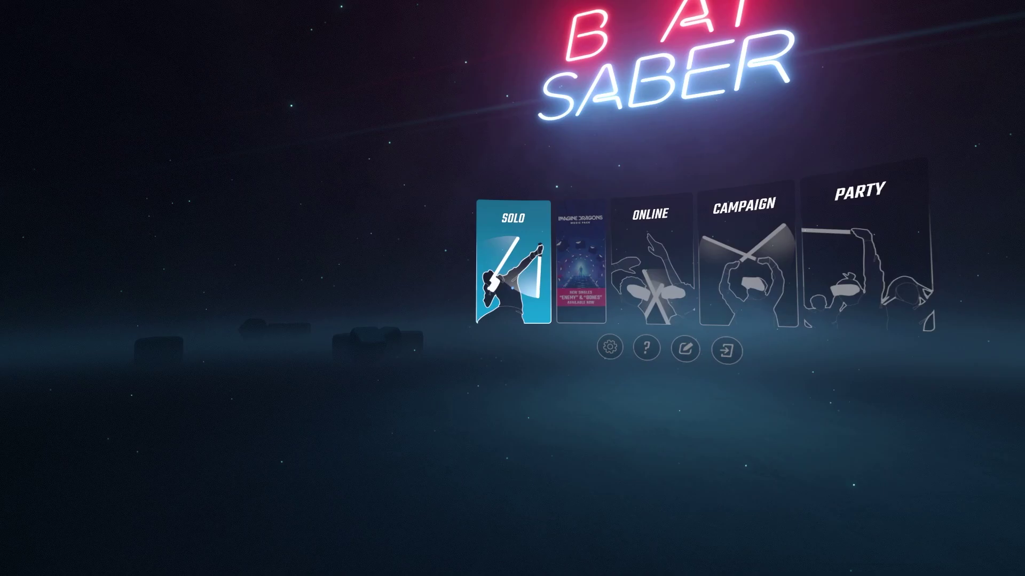
left_click(513, 262)
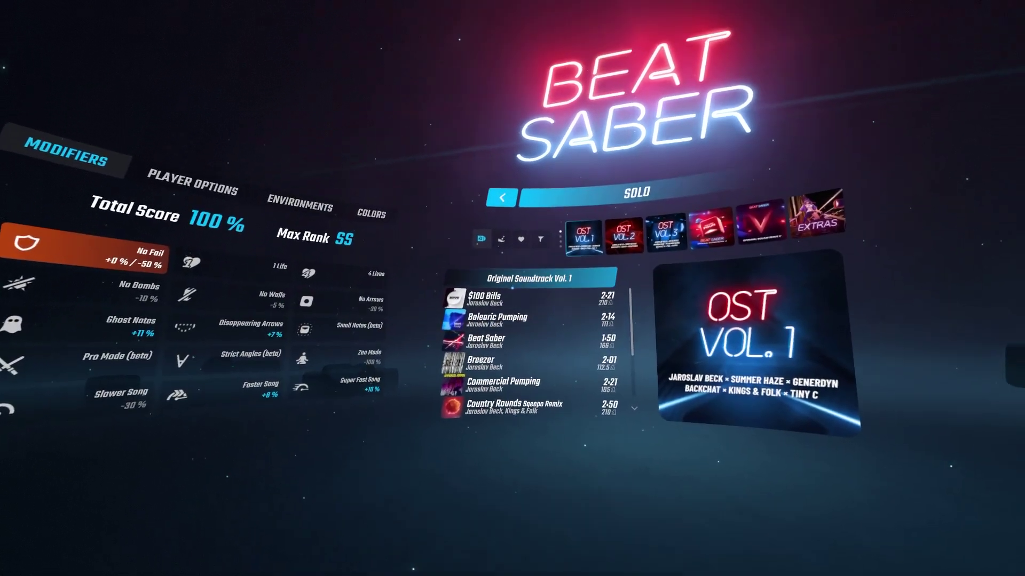
left_click(512, 288)
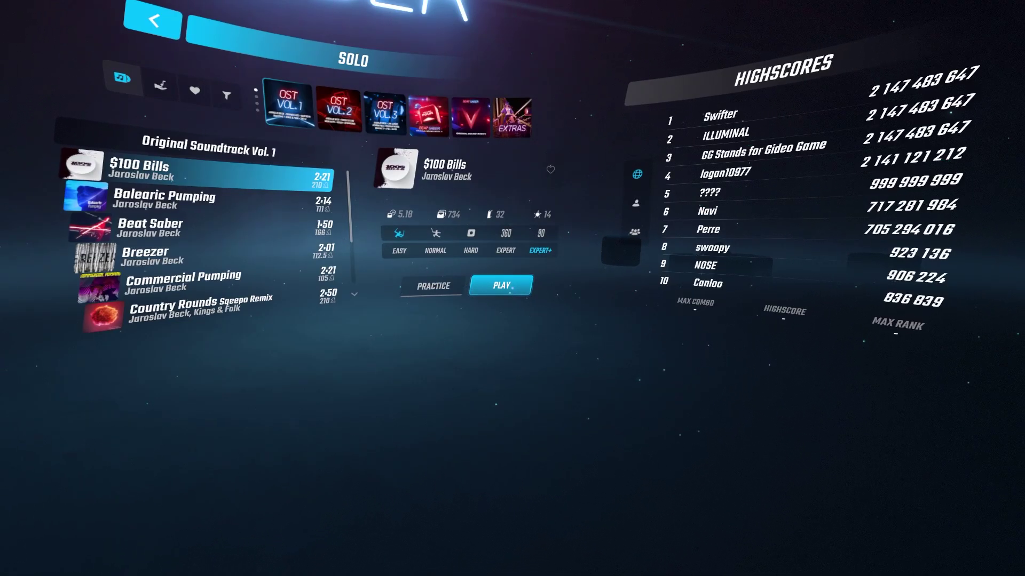
left_click(511, 287)
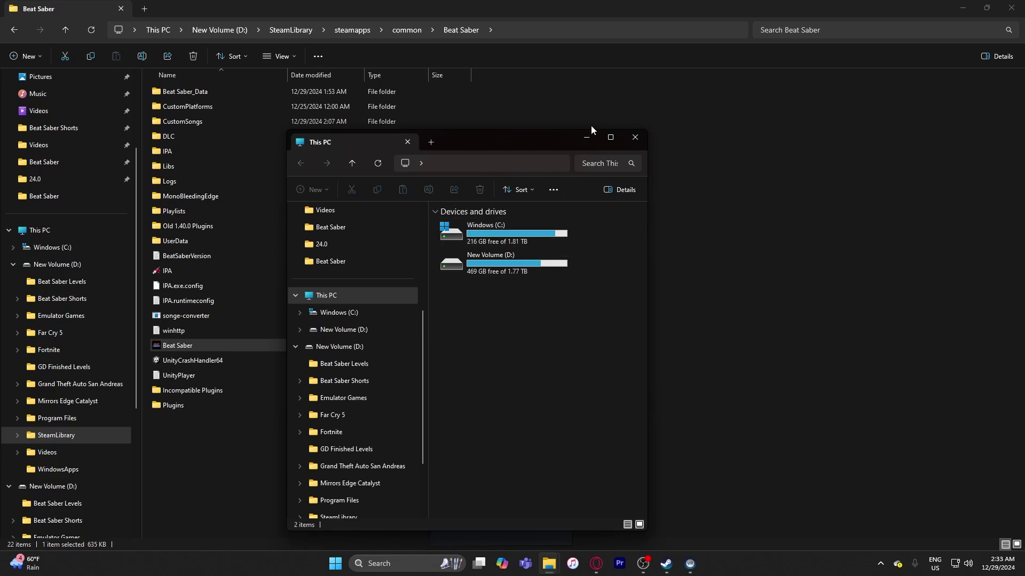
- Put away the This PC window, the Steam console and the browser
left_click(587, 140)
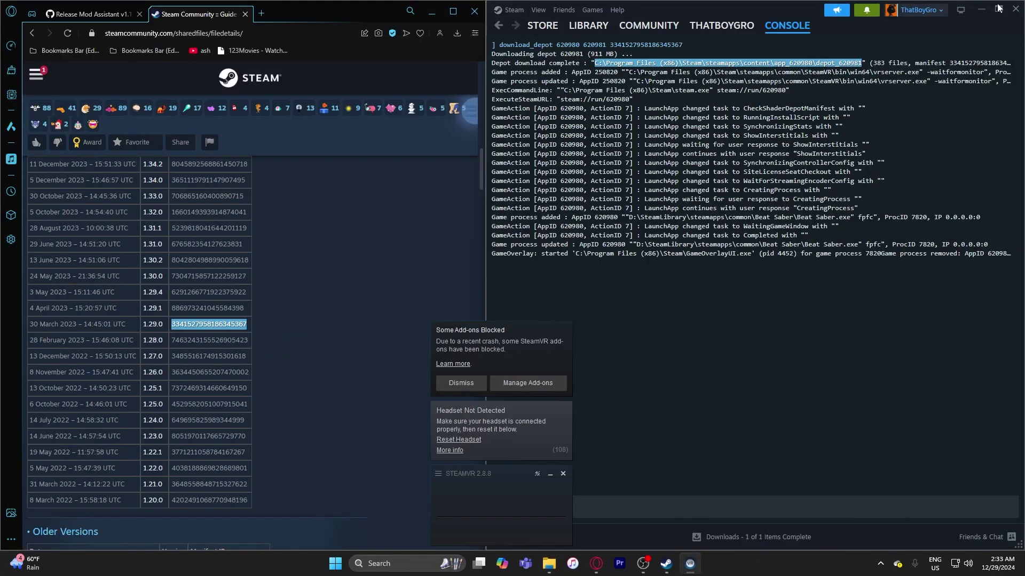
left_click(981, 8)
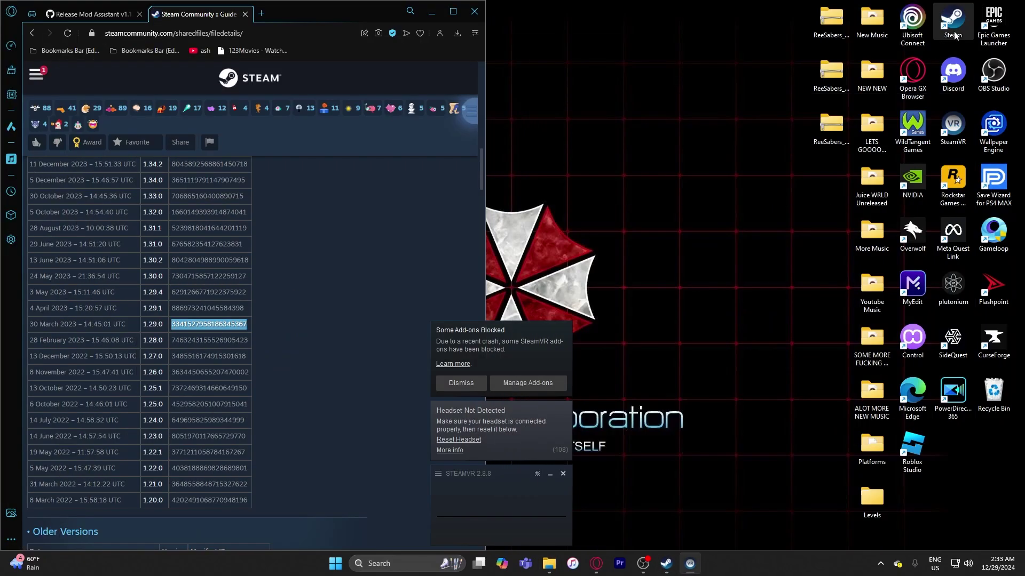
left_click(431, 12)
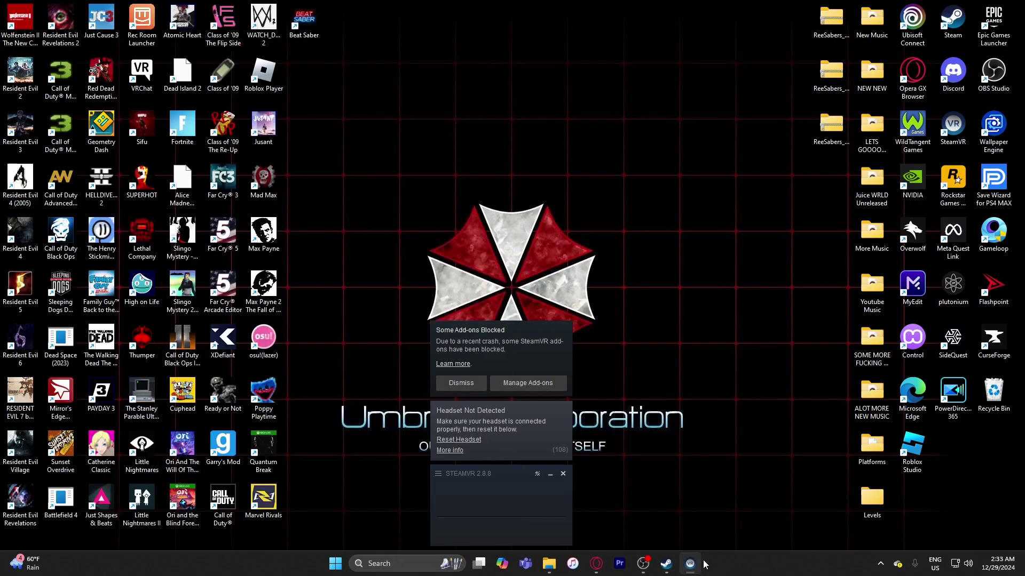
- Check Beat Saber's Steam properties show fpfc launch options, then minimize Steam
left_click(666, 563)
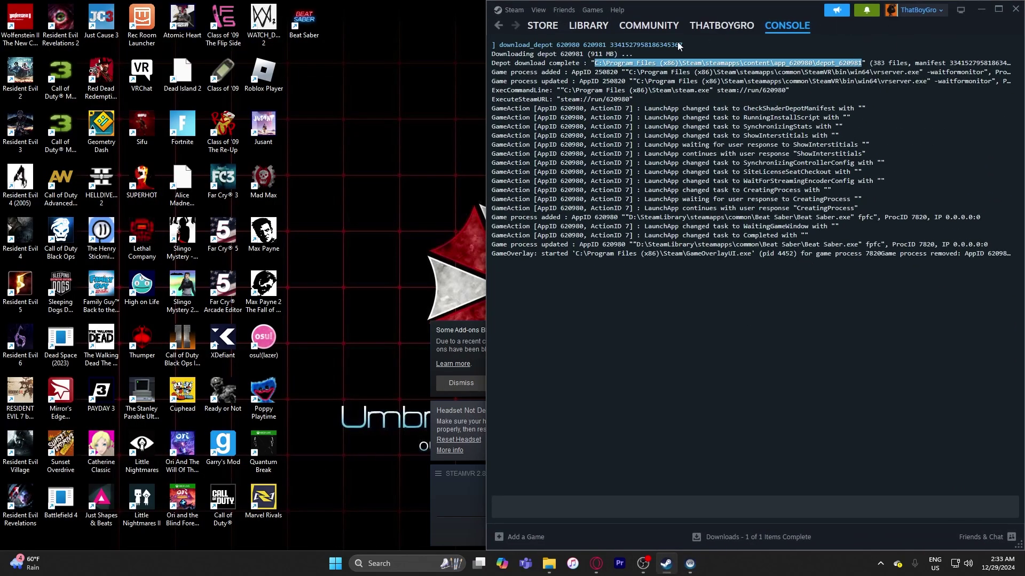
left_click(542, 25)
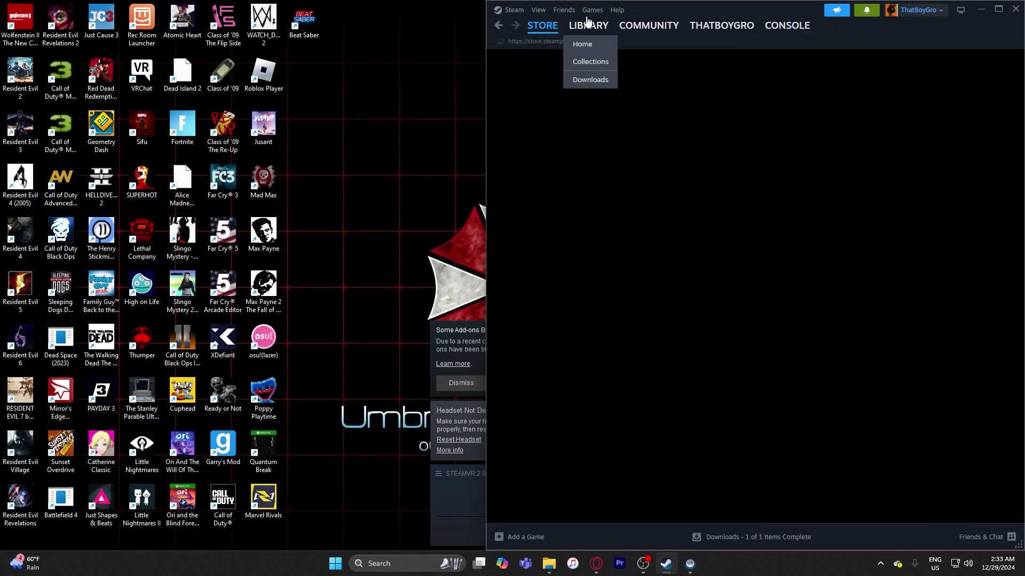
left_click(589, 43)
left_click(953, 187)
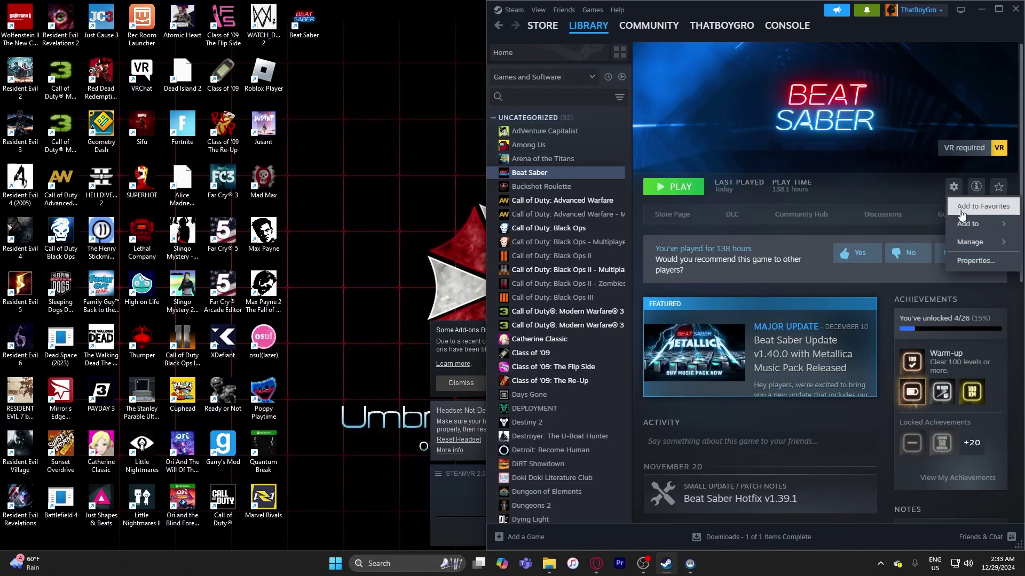
left_click(969, 262)
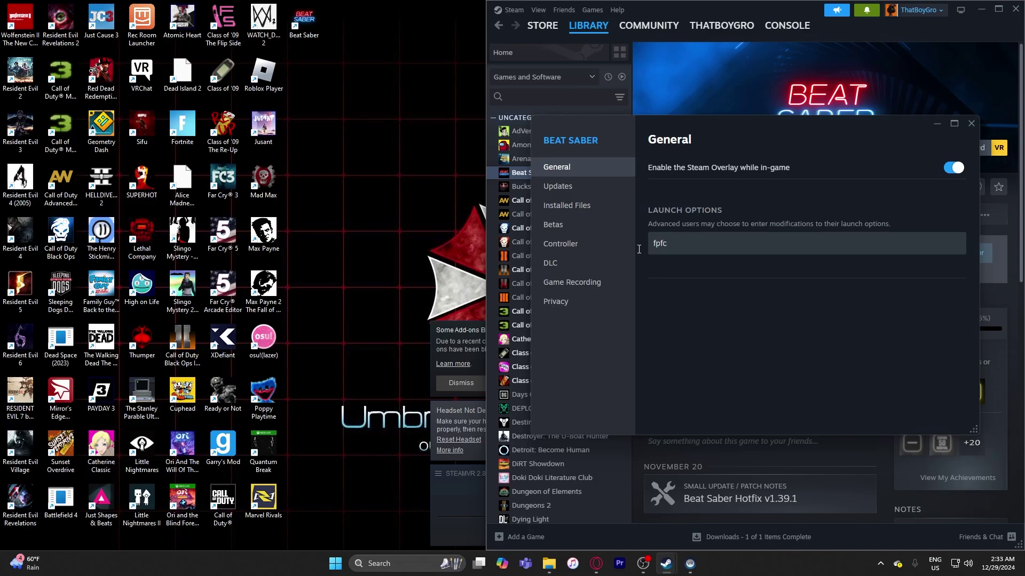
left_click(971, 124)
left_click(980, 10)
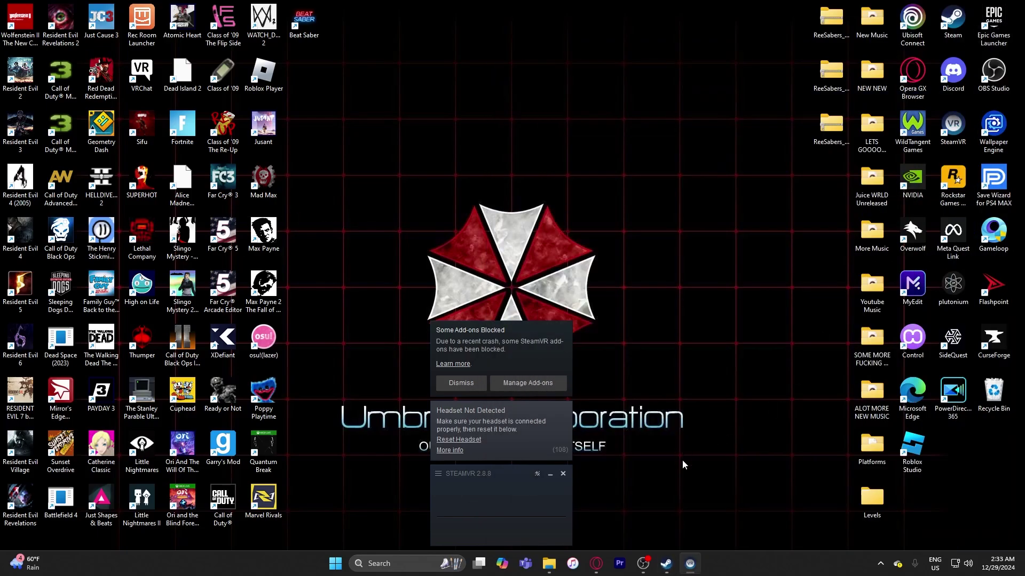
- Maximize Opera GX and go back from the v1.1.33 release to the bsmg/ModAssistant README
mouse_move(597, 569)
left_click(653, 509)
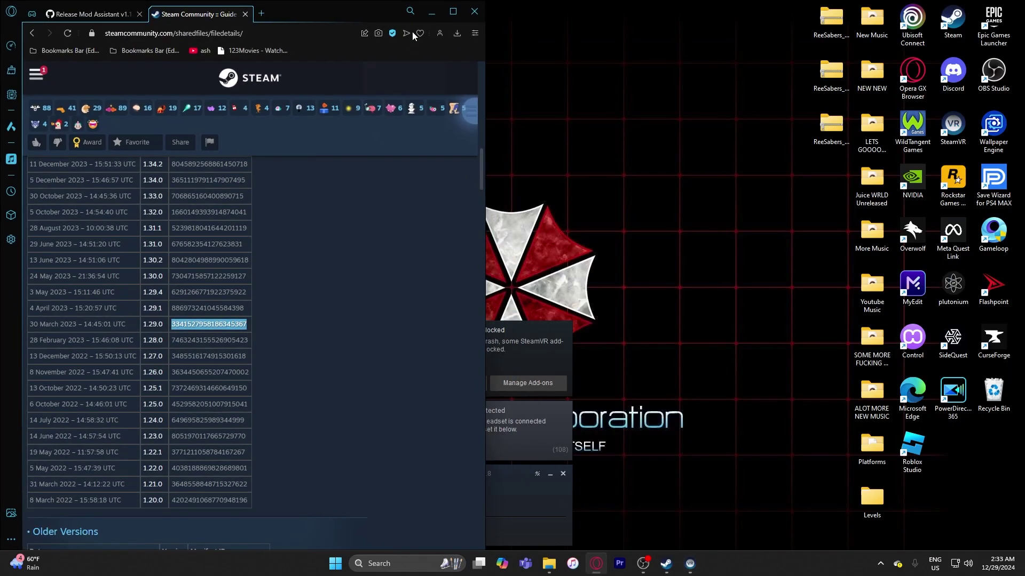
left_click(452, 11)
left_click(109, 10)
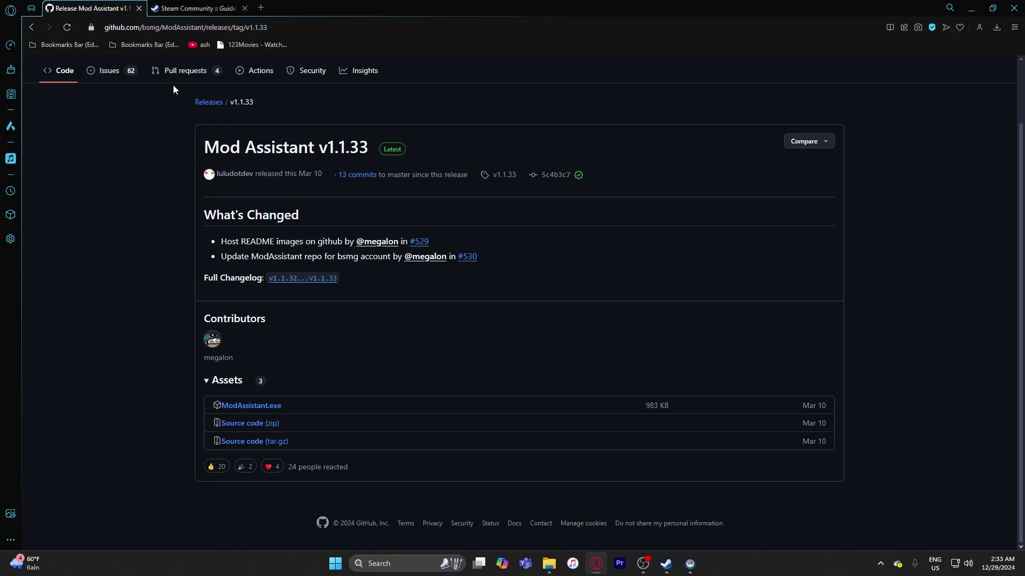
key("alt+Left")
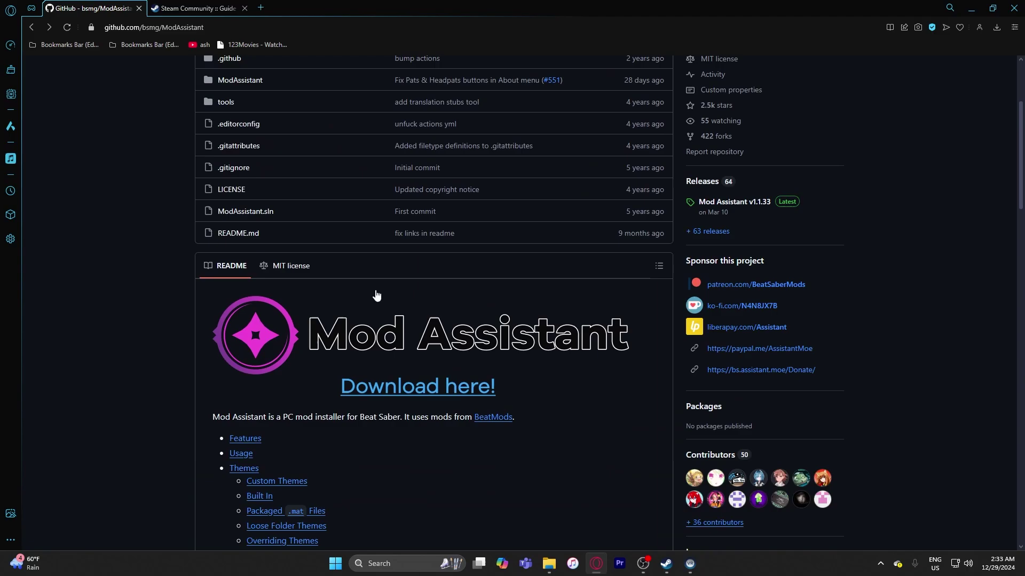
scroll(408, 190, "up", 1)
scroll(389, 479, "down", 4)
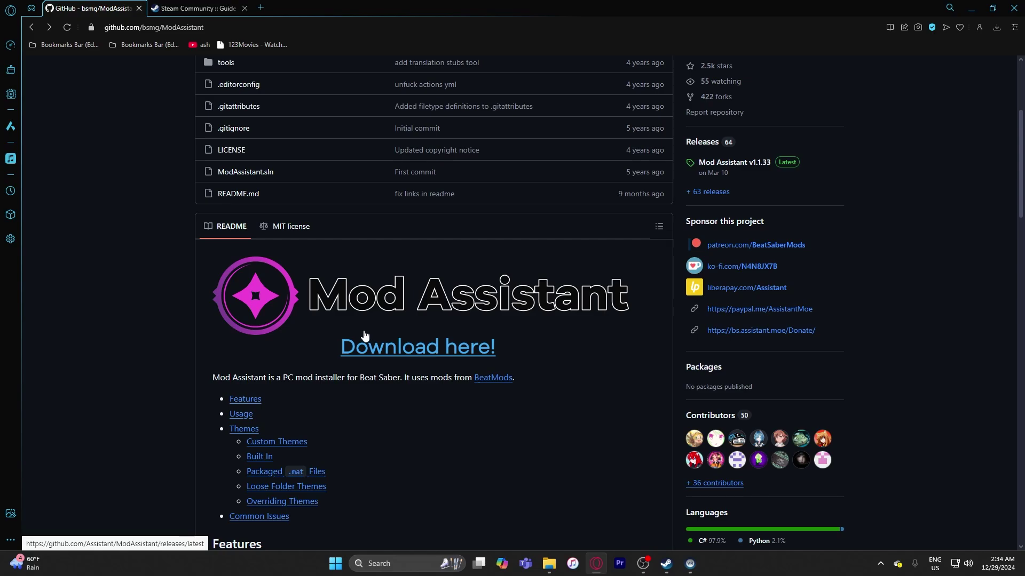
- Save ModAssistant.exe from the v1.1.33 release assets to the Desktop and run it
left_click(412, 352)
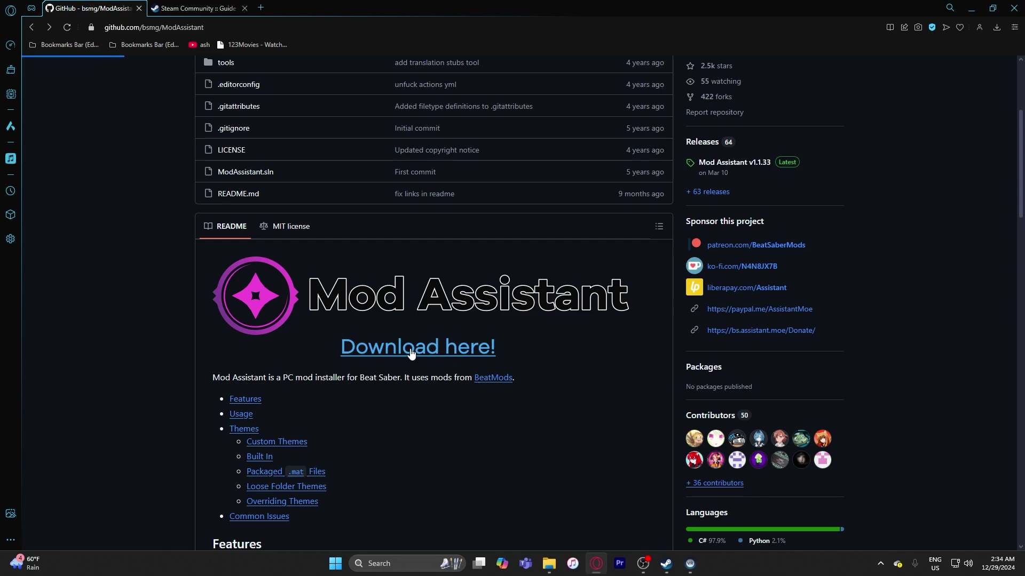
scroll(320, 358, "down", 1)
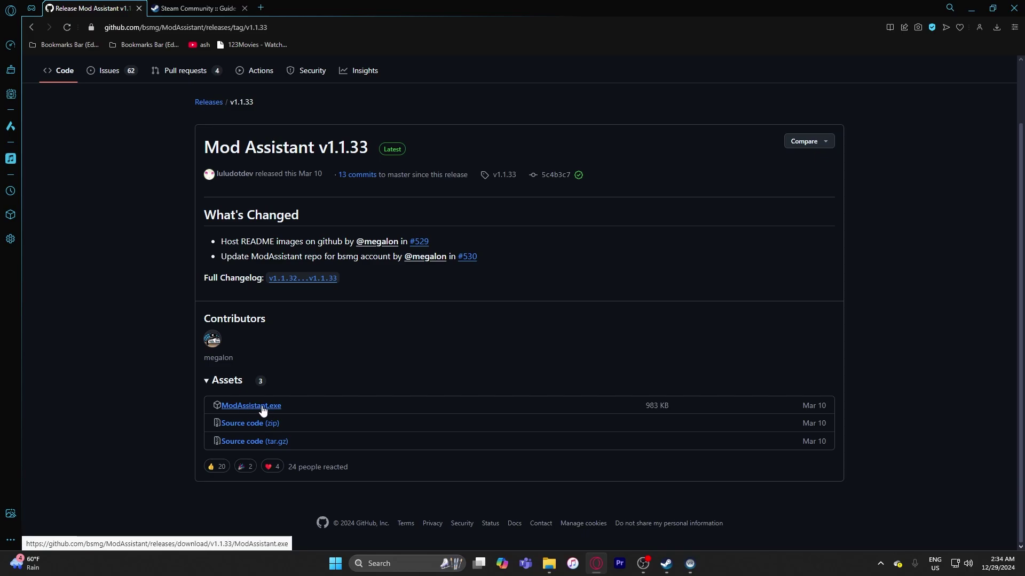
left_click(262, 406)
left_click(63, 113)
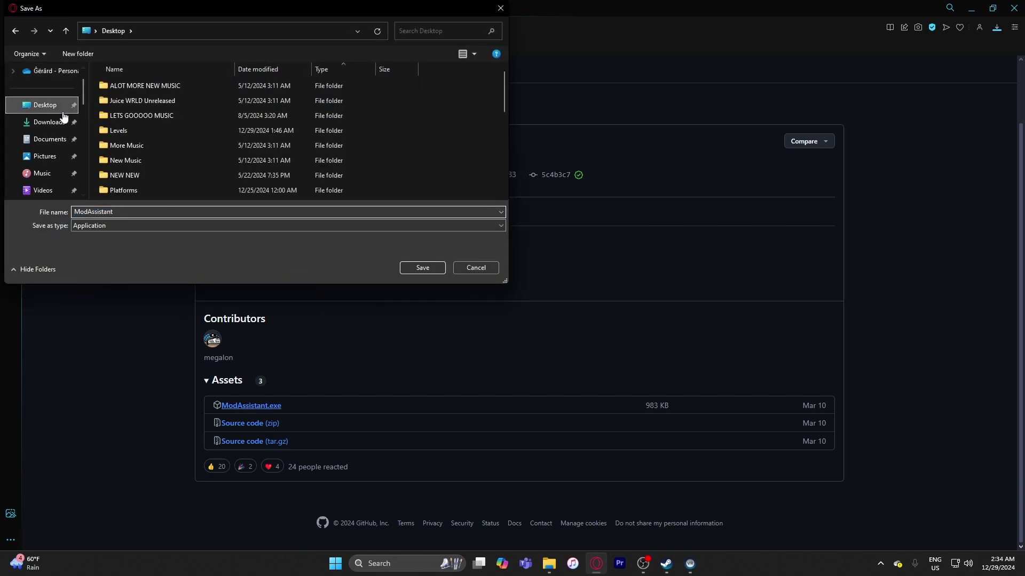
left_click(422, 268)
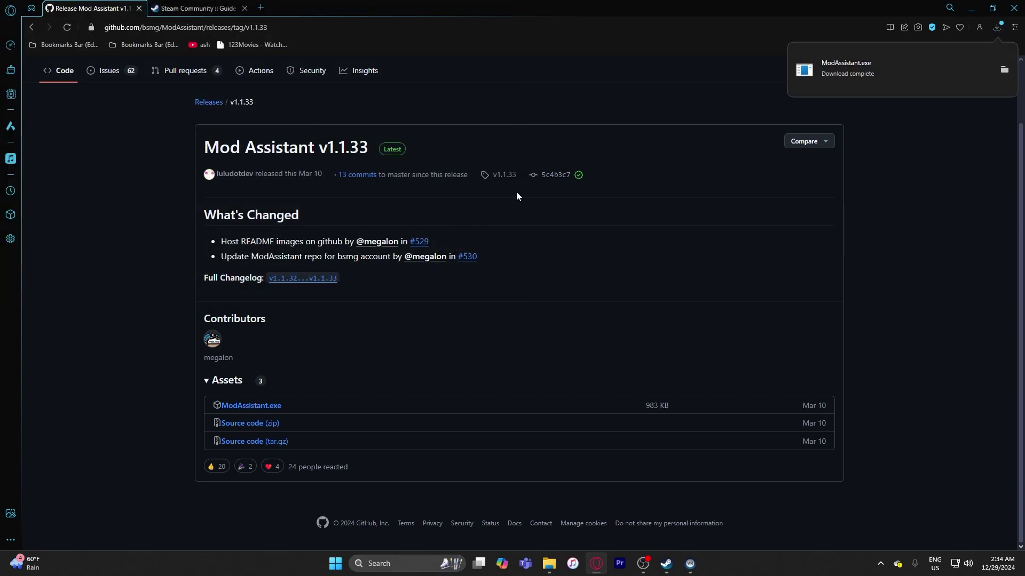
left_click(816, 72)
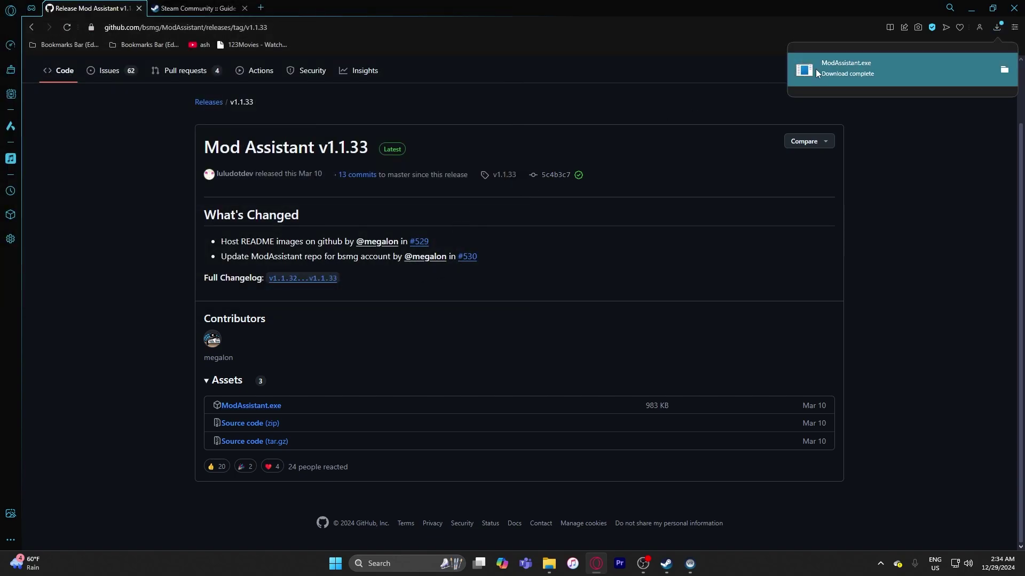